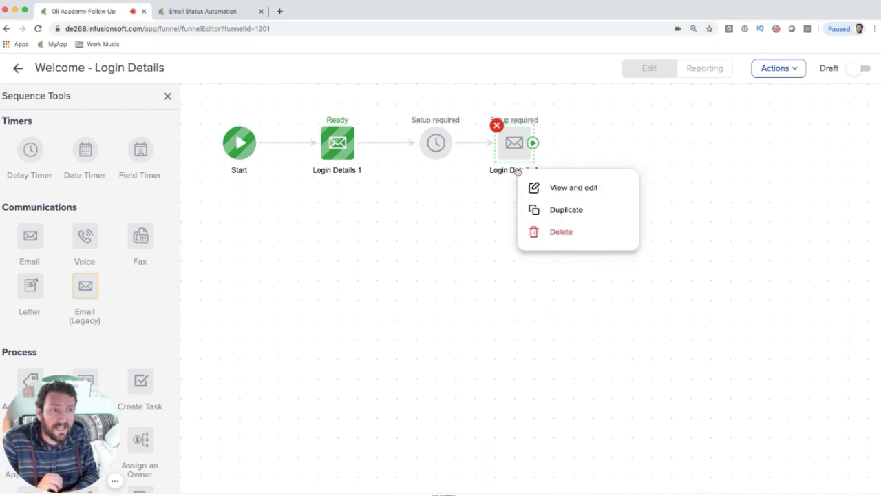
- Rename the second email to Login Details 2 and move the timer and that email closer to Login Details 1
{"action": "key", "text": "Right"}
{"action": "key", "text": "BackSpace"}
{"action": "type", "text": "2"}
{"action": "left_click", "coordinate": [508, 209]}
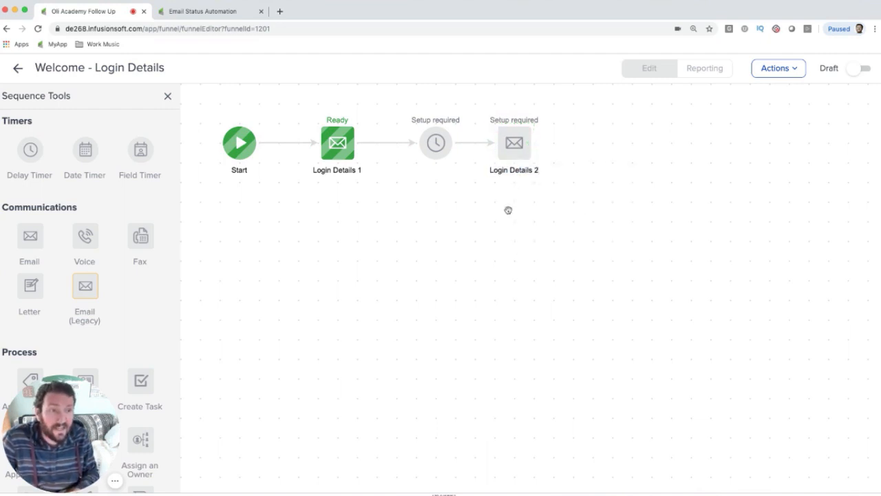
{"action": "left_click_drag", "start_coordinate": [442, 147], "coordinate": [423, 145]}
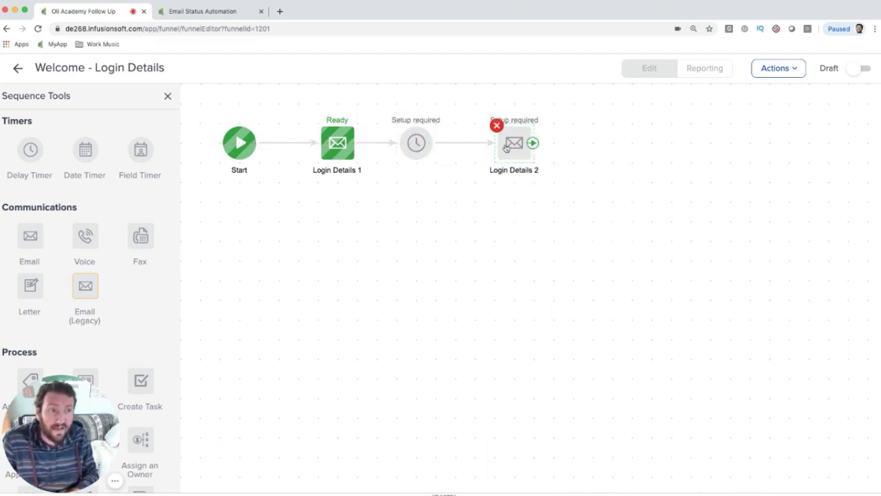
{"action": "left_click_drag", "start_coordinate": [512, 143], "coordinate": [494, 142]}
{"action": "left_click", "coordinate": [474, 209]}
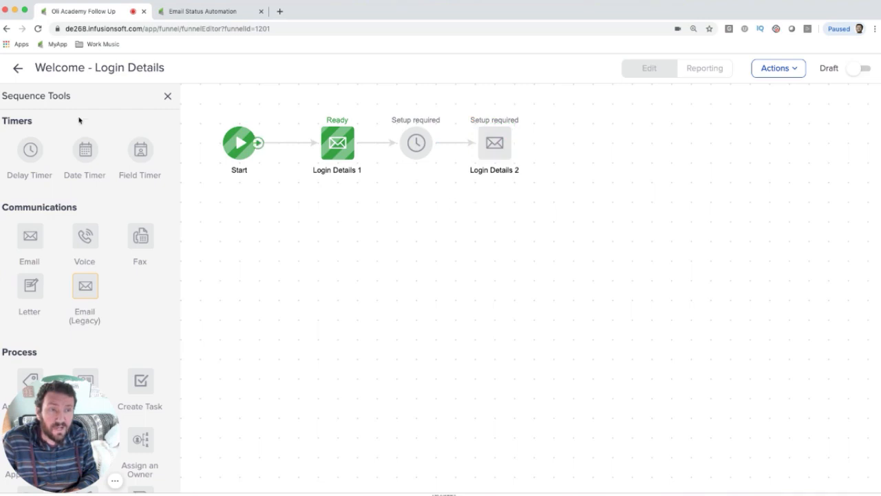
- Return to the campaign, add an Email Link clicked goal after the Welcome - Login Details sequence and connect the sequence to it
{"action": "left_click", "coordinate": [14, 72]}
{"action": "left_click_drag", "start_coordinate": [32, 300], "coordinate": [475, 143]}
{"action": "left_click_drag", "start_coordinate": [417, 143], "coordinate": [494, 142]}
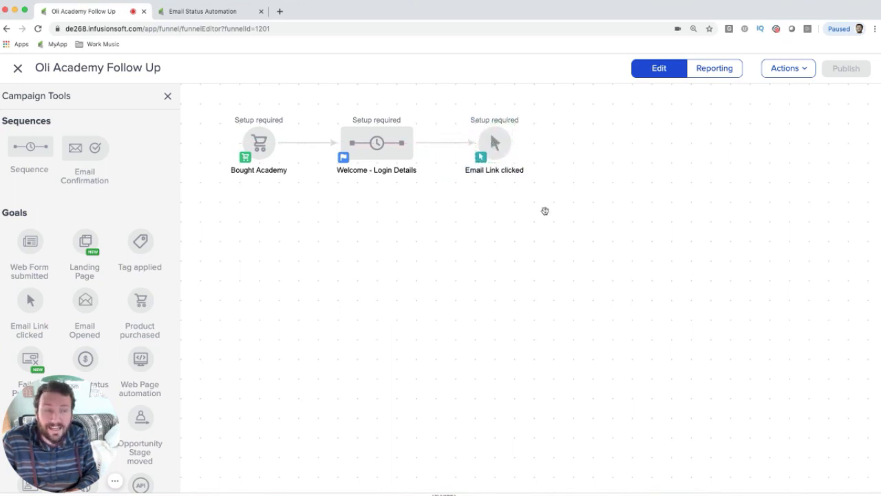
- Configure the Email Link clicked goal to track the academy login link in the Login Details 1 email
{"action": "right_click", "coordinate": [496, 145]}
{"action": "left_click", "coordinate": [538, 159]}
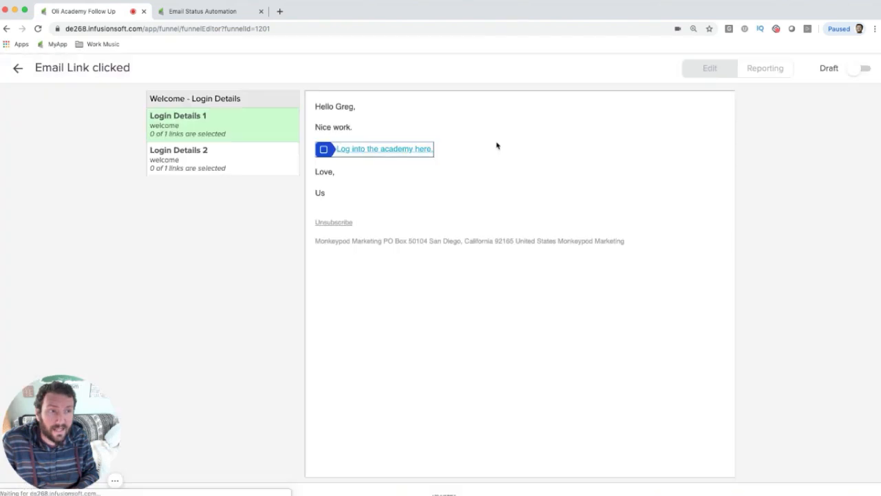
{"action": "left_click", "coordinate": [325, 149]}
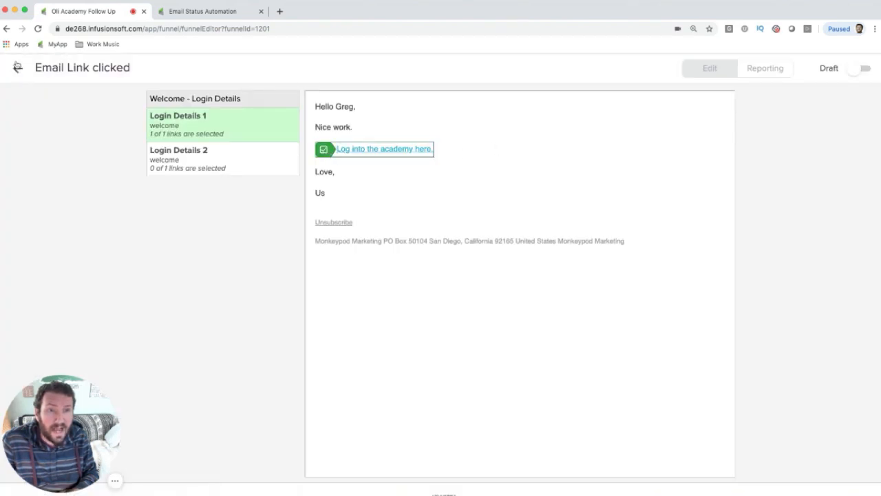
{"action": "left_click", "coordinate": [18, 68]}
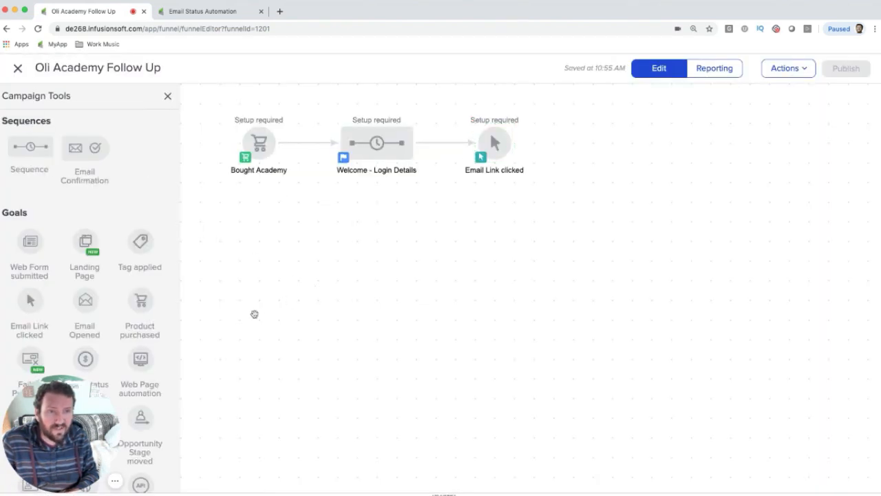
- Add an Email Opened goal below Email Link clicked and connect the Welcome - Login Details sequence to it
{"action": "left_click_drag", "start_coordinate": [104, 310], "coordinate": [492, 200]}
{"action": "left_click_drag", "start_coordinate": [415, 143], "coordinate": [495, 201]}
{"action": "left_click_drag", "start_coordinate": [545, 246], "coordinate": [459, 178]}
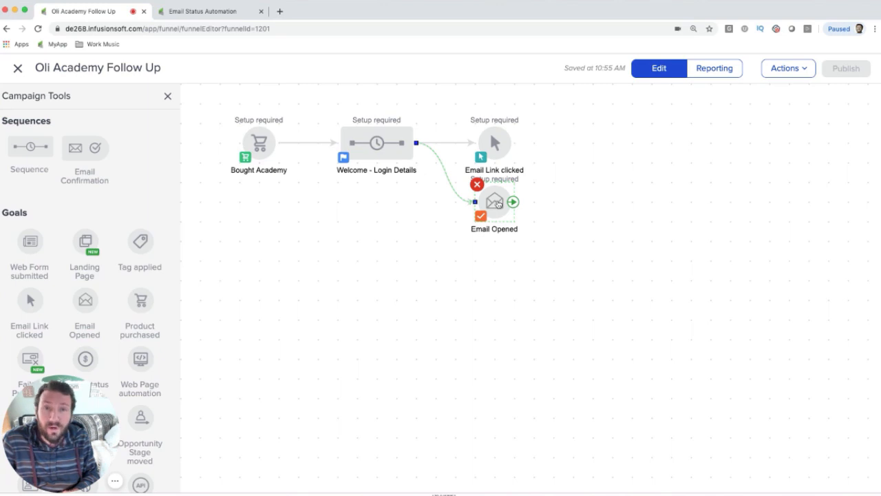
{"action": "right_click", "coordinate": [487, 139]}
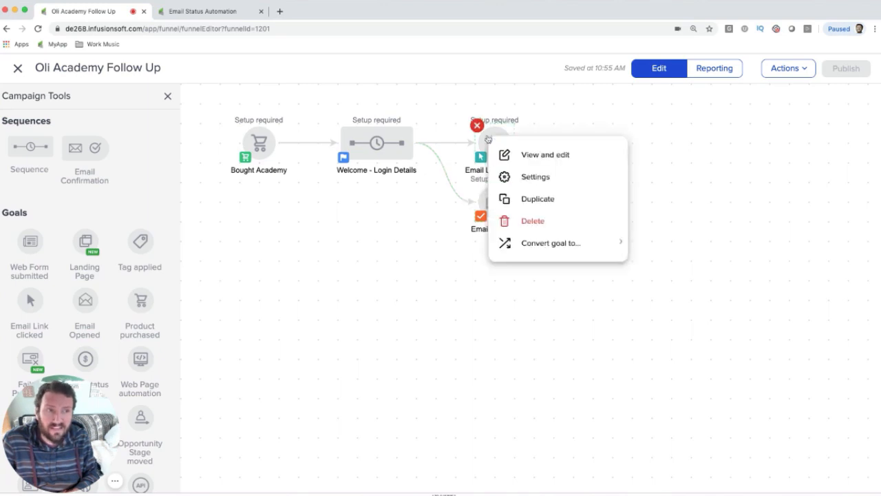
{"action": "left_click", "coordinate": [549, 118]}
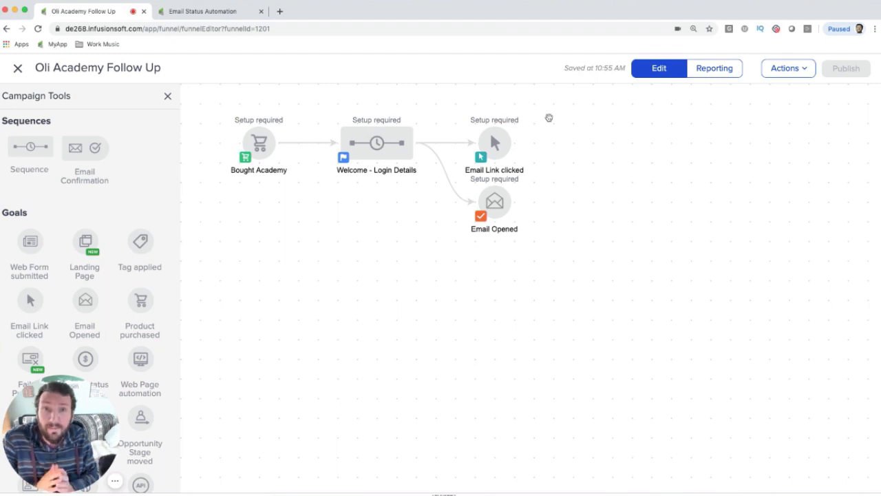
{"action": "mouse_move", "coordinate": [493, 141]}
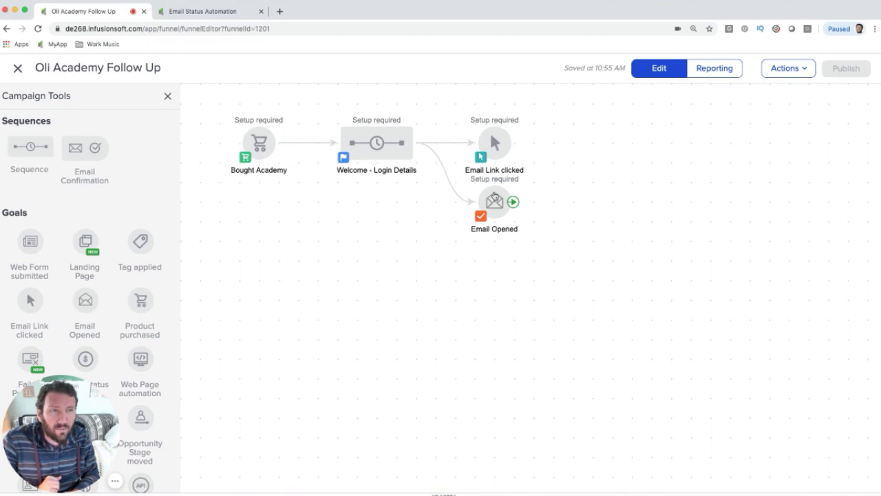
{"action": "left_click", "coordinate": [495, 198]}
{"action": "right_click", "coordinate": [497, 197]}
{"action": "left_click", "coordinate": [548, 181]}
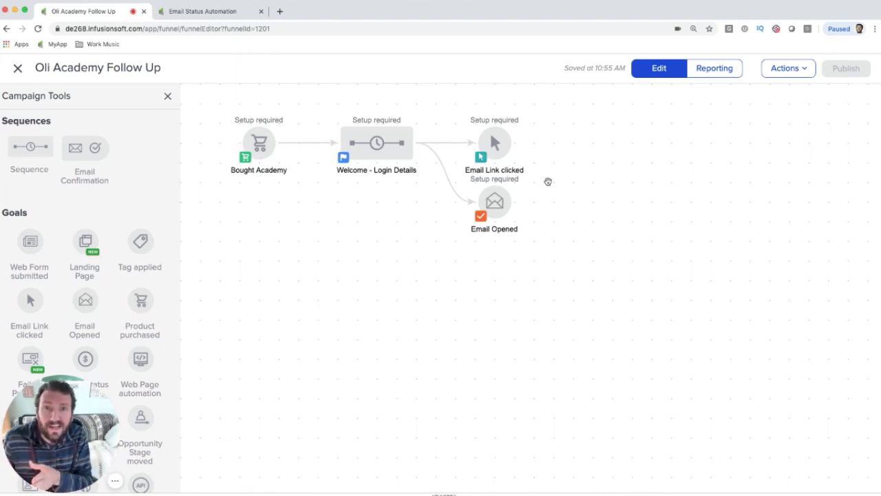
{"action": "left_click_drag", "start_coordinate": [559, 250], "coordinate": [451, 178]}
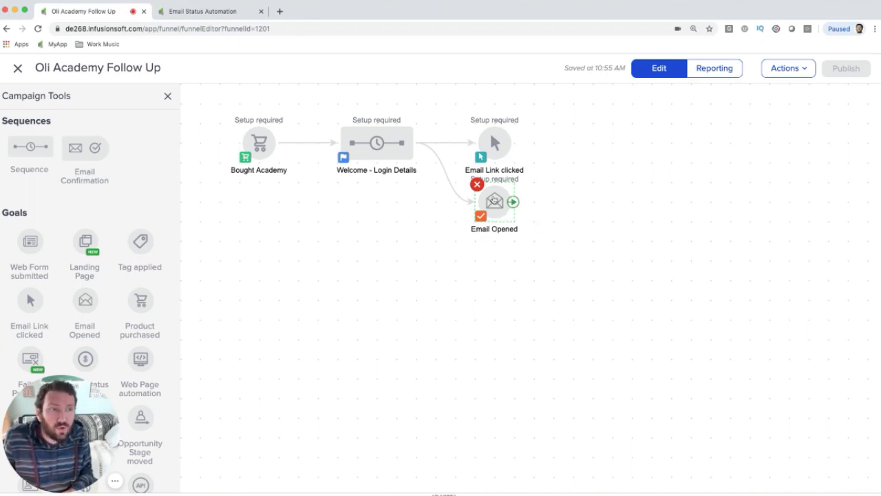
- Configure the Email Opened goal for any of the checked emails, with Login Details 2 checked, and save it
{"action": "right_click", "coordinate": [499, 206]}
{"action": "double_click", "coordinate": [499, 206]}
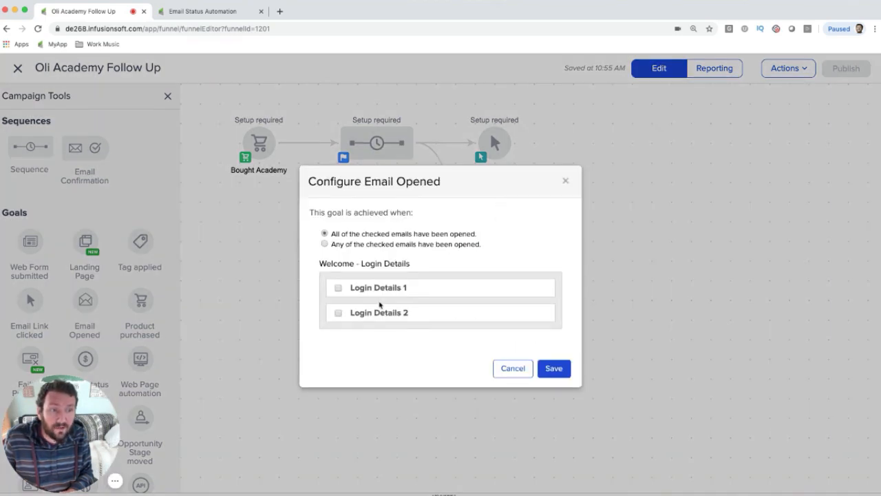
{"action": "left_click", "coordinate": [325, 244]}
{"action": "left_click", "coordinate": [338, 313]}
{"action": "left_click", "coordinate": [555, 369]}
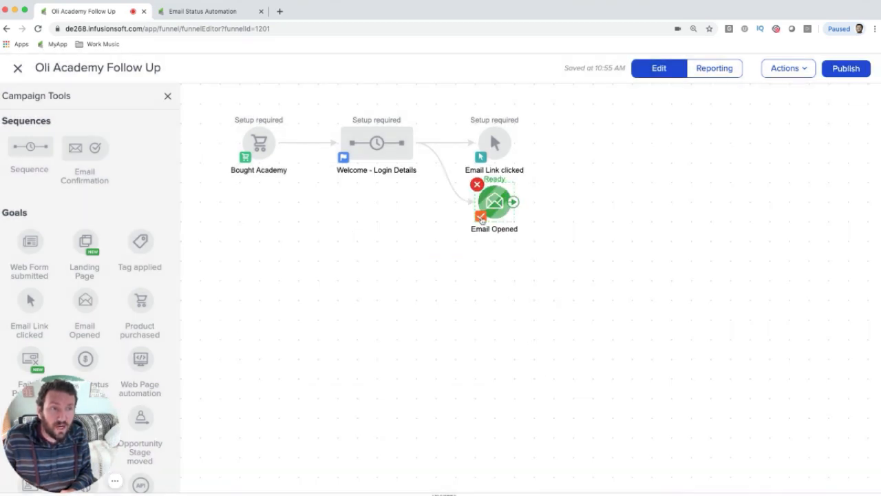
- Delete the Email Opened goal from the campaign
{"action": "left_click", "coordinate": [476, 185]}
{"action": "left_click", "coordinate": [523, 84]}
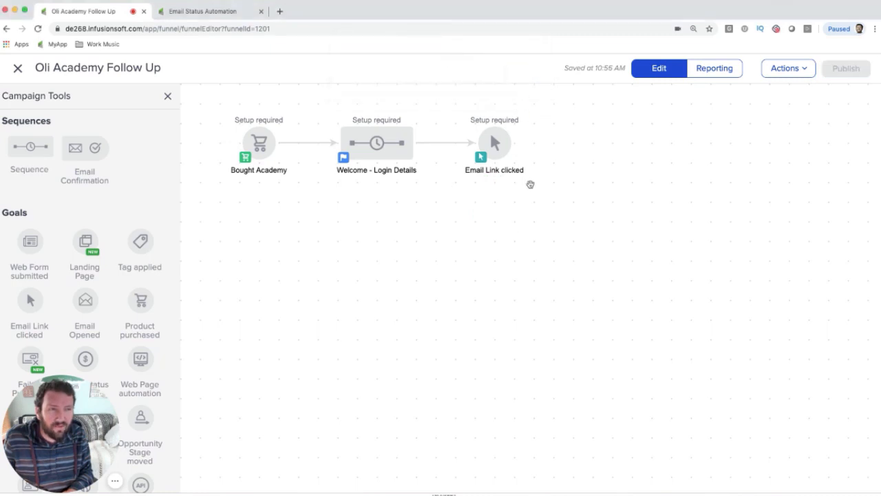
{"action": "left_click_drag", "start_coordinate": [544, 195], "coordinate": [452, 145]}
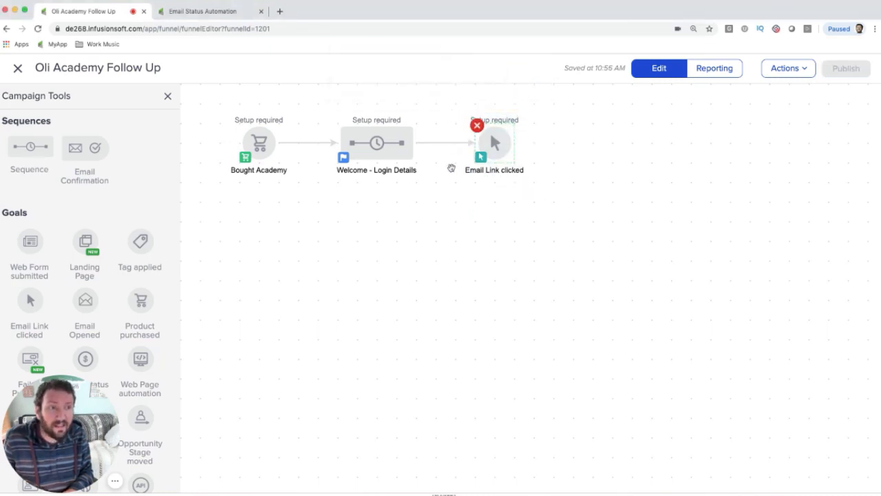
- Add a sequence after the Email Link clicked goal, connect the goal to it and name it Follow up with survey
{"action": "left_click_drag", "start_coordinate": [30, 147], "coordinate": [593, 142]}
{"action": "left_click_drag", "start_coordinate": [515, 143], "coordinate": [582, 172]}
{"action": "right_click", "coordinate": [582, 173]}
{"action": "left_click", "coordinate": [581, 172]}
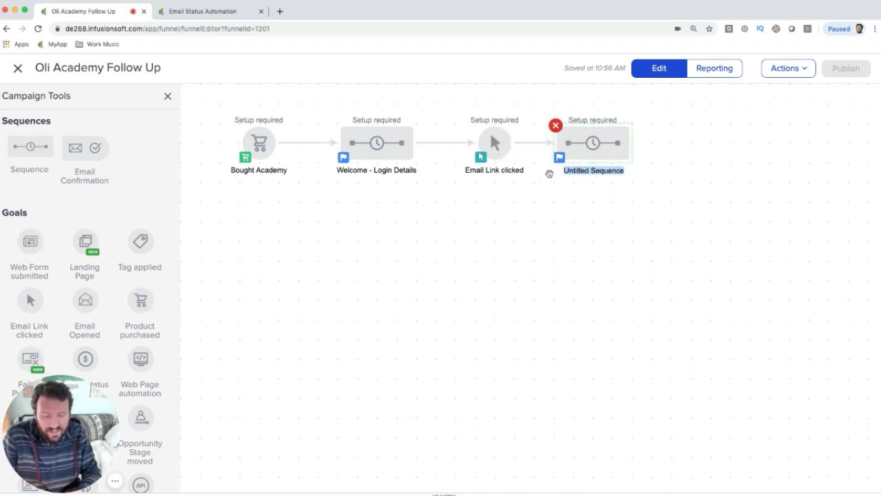
{"action": "type", "text": "Follow "}
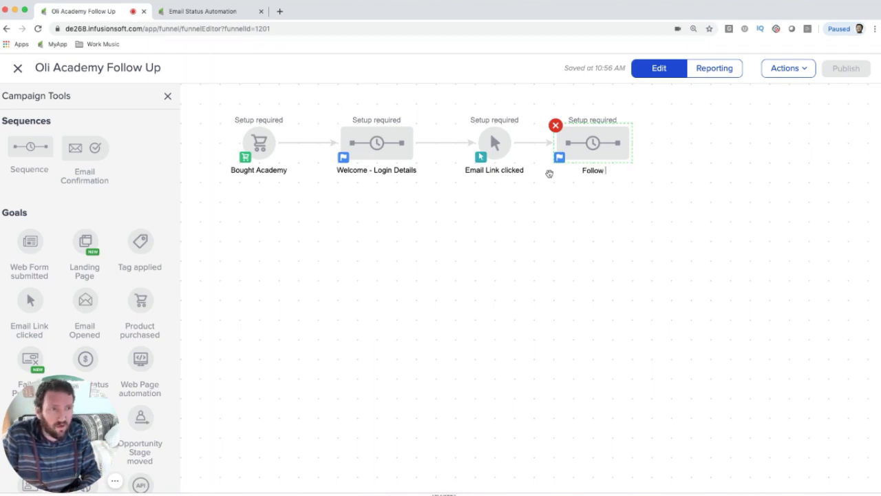
{"action": "type", "text": "up with"}
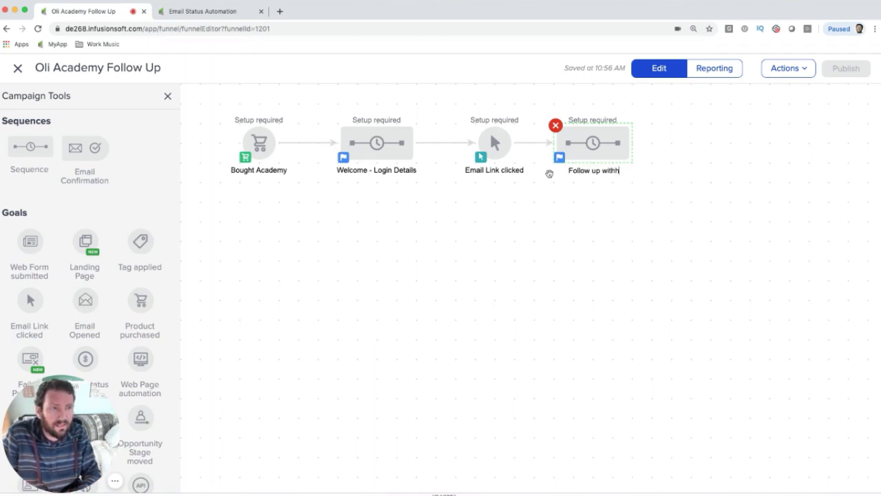
{"action": "type", "text": " survey"}
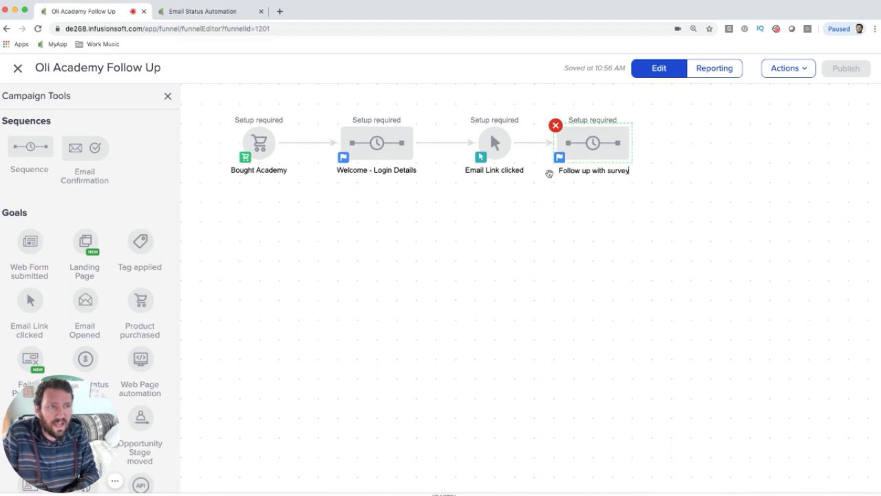
{"action": "left_click", "coordinate": [550, 252]}
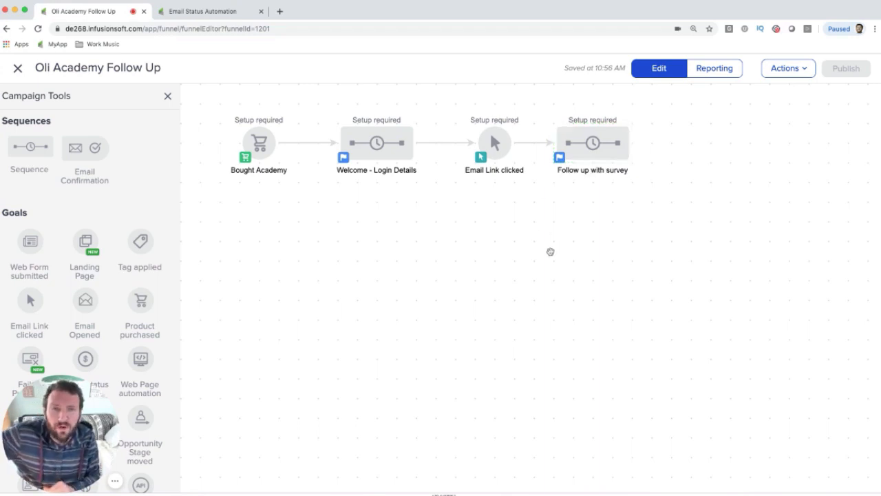
{"action": "left_click", "coordinate": [592, 142]}
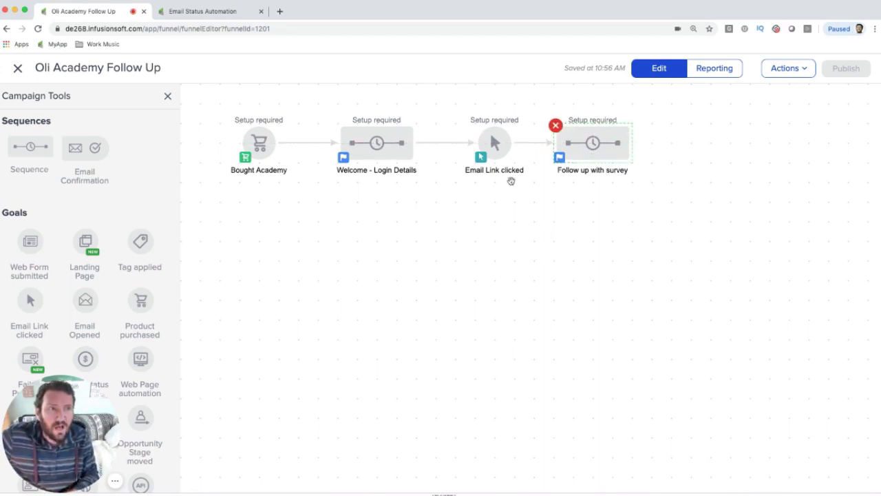
{"action": "left_click_drag", "start_coordinate": [536, 186], "coordinate": [451, 113]}
{"action": "left_click_drag", "start_coordinate": [314, 104], "coordinate": [422, 187]}
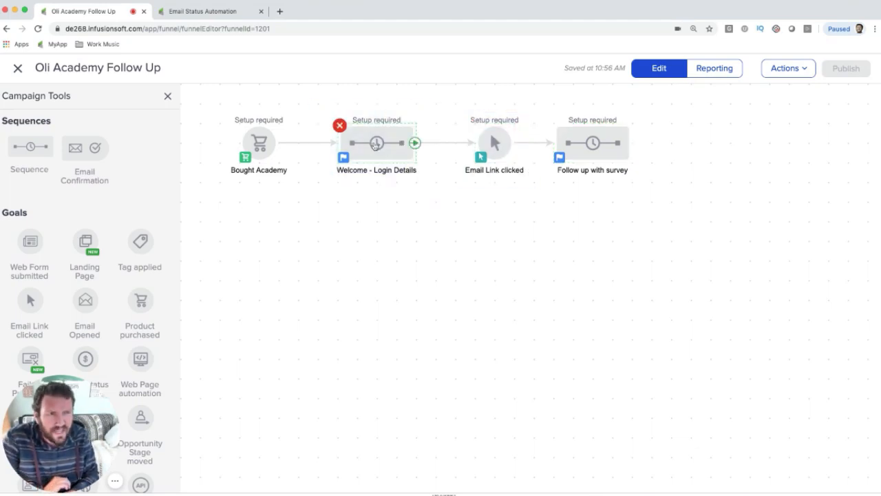
- In the Welcome - Login Details sequence, duplicate the timer and Login Details 2 email and connect the copies after the original email
{"action": "double_click", "coordinate": [375, 145]}
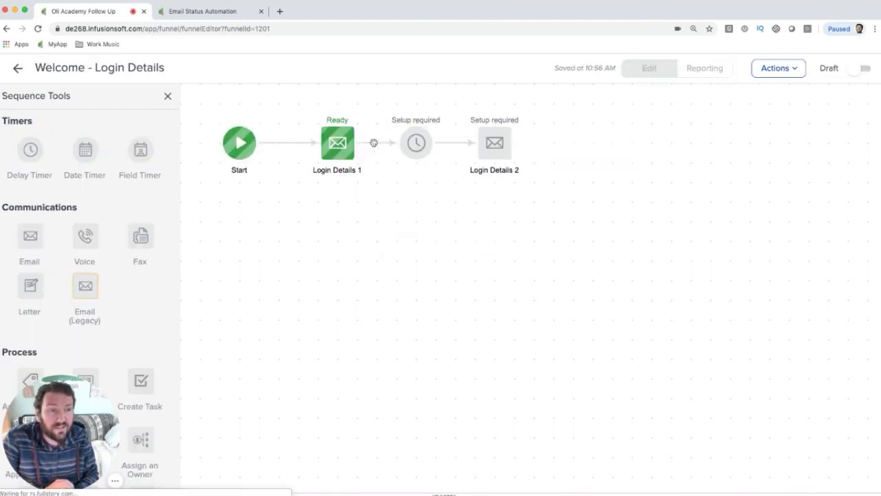
{"action": "left_click_drag", "start_coordinate": [545, 187], "coordinate": [390, 119]}
{"action": "right_click", "coordinate": [415, 149]}
{"action": "left_click", "coordinate": [458, 168]}
{"action": "left_click", "coordinate": [572, 146]}
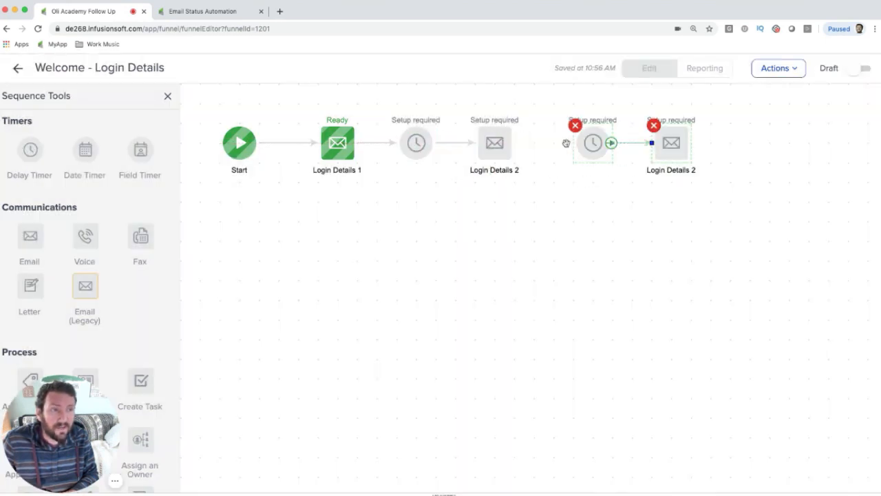
{"action": "left_click_drag", "start_coordinate": [517, 144], "coordinate": [579, 145]}
- Rename the duplicated email to Login Details 3 and return to the campaign
{"action": "double_click", "coordinate": [662, 173]}
{"action": "key", "text": "Right"}
{"action": "key", "text": "BackSpace"}
{"action": "type", "text": "3"}
{"action": "left_click", "coordinate": [560, 243]}
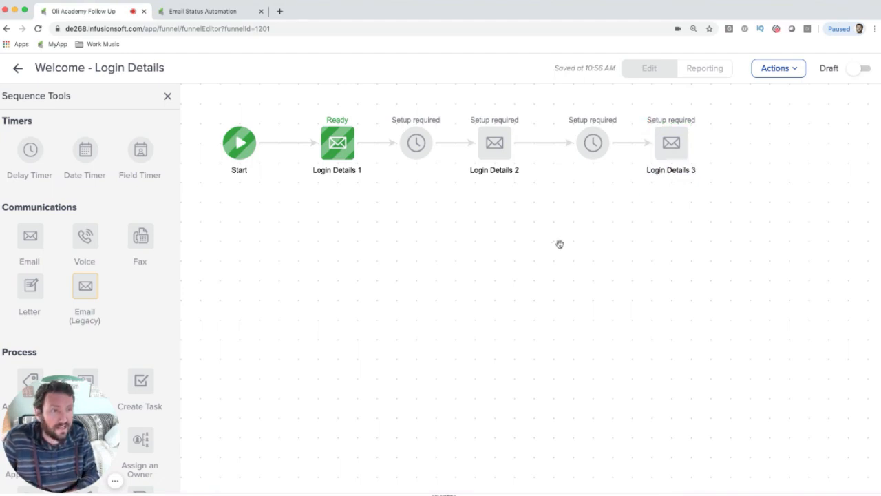
{"action": "left_click", "coordinate": [18, 70]}
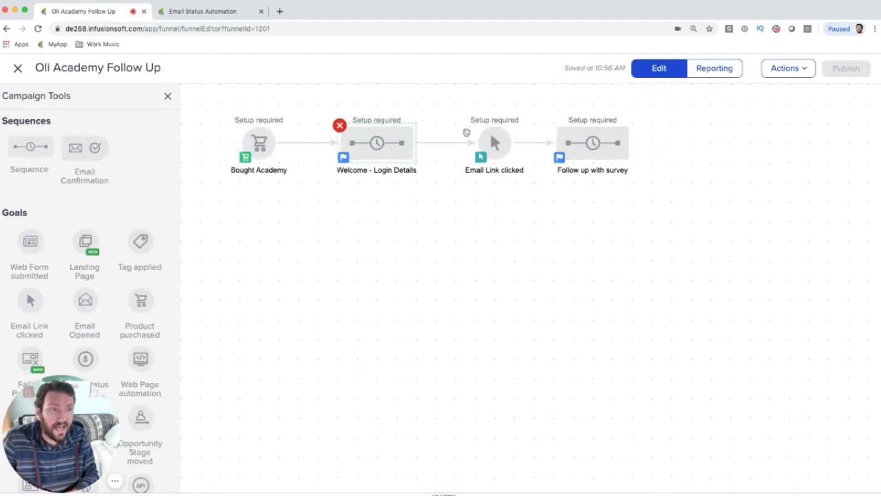
{"action": "left_click_drag", "start_coordinate": [448, 186], "coordinate": [315, 106]}
{"action": "left_click_drag", "start_coordinate": [452, 110], "coordinate": [537, 196]}
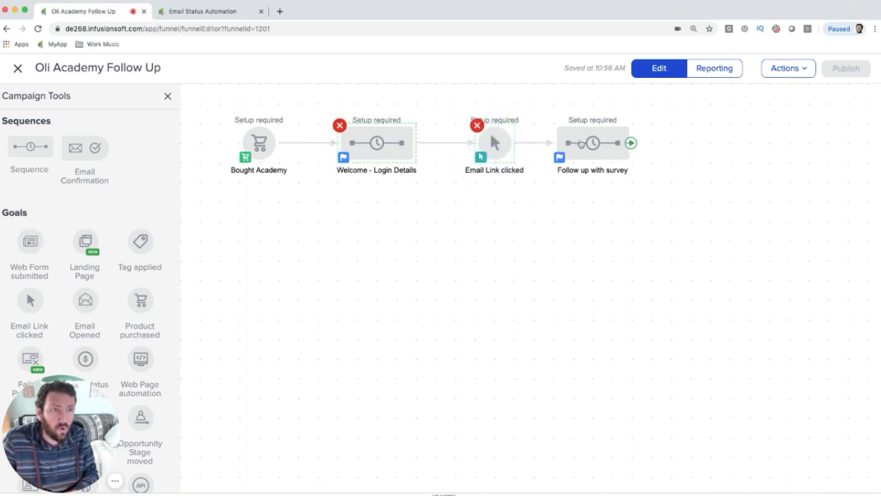
{"action": "left_click", "coordinate": [565, 153]}
{"action": "left_click", "coordinate": [528, 235]}
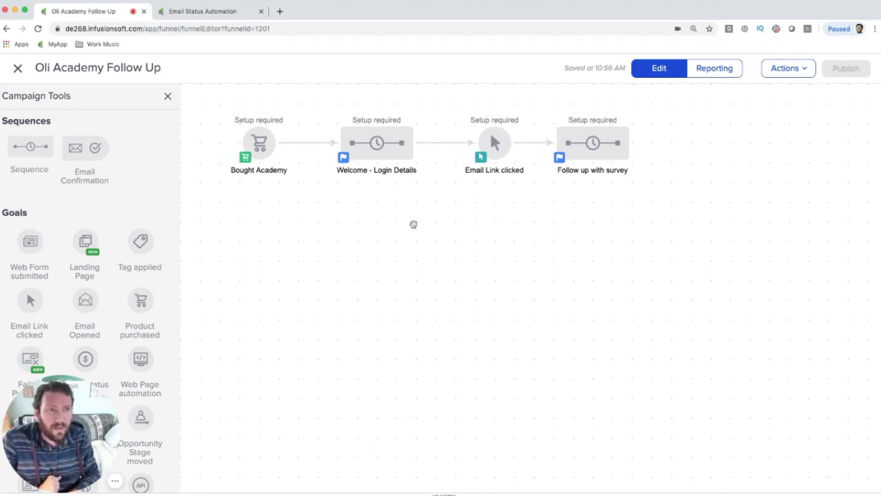
- Add a Tag applied goal above Email Link clicked, connect the Welcome - Login Details sequence to it and name it Hard Bounce
{"action": "left_click_drag", "start_coordinate": [415, 275], "coordinate": [420, 320]}
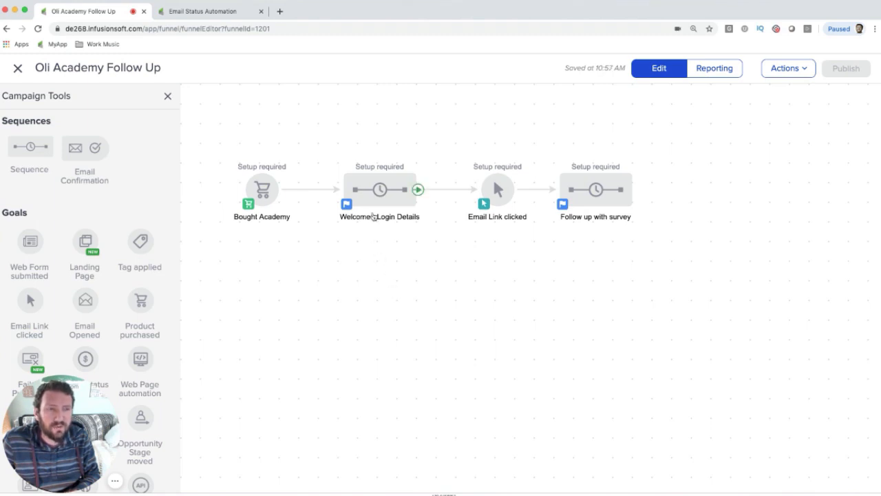
{"action": "left_click_drag", "start_coordinate": [140, 242], "coordinate": [496, 132]}
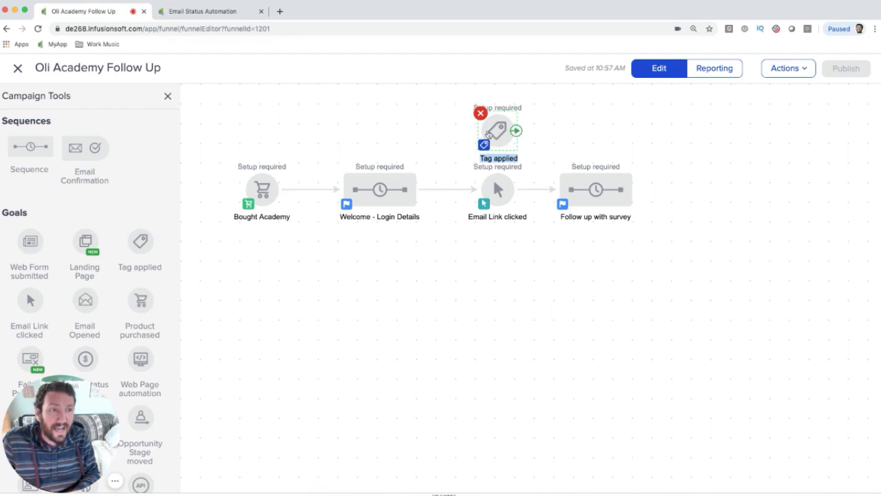
{"action": "mouse_move", "coordinate": [417, 192]}
{"action": "left_mouse_down"}
{"action": "mouse_move", "coordinate": [484, 145]}
{"action": "mouse_move", "coordinate": [464, 165]}
{"action": "left_mouse_up"}
{"action": "mouse_move", "coordinate": [417, 190]}
{"action": "left_mouse_down"}
{"action": "mouse_move", "coordinate": [423, 205]}
{"action": "mouse_move", "coordinate": [487, 136]}
{"action": "mouse_move", "coordinate": [500, 106]}
{"action": "left_mouse_up"}
{"action": "left_click", "coordinate": [499, 139]}
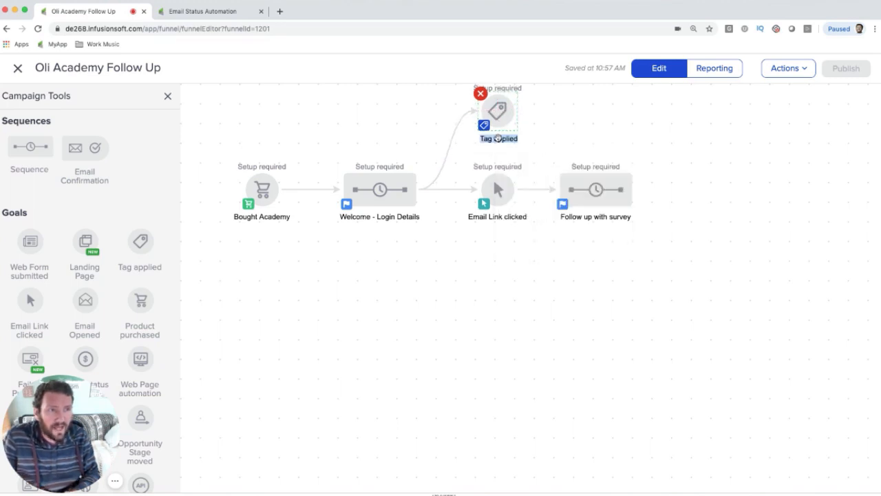
{"action": "type", "text": "Hold Bounce"}
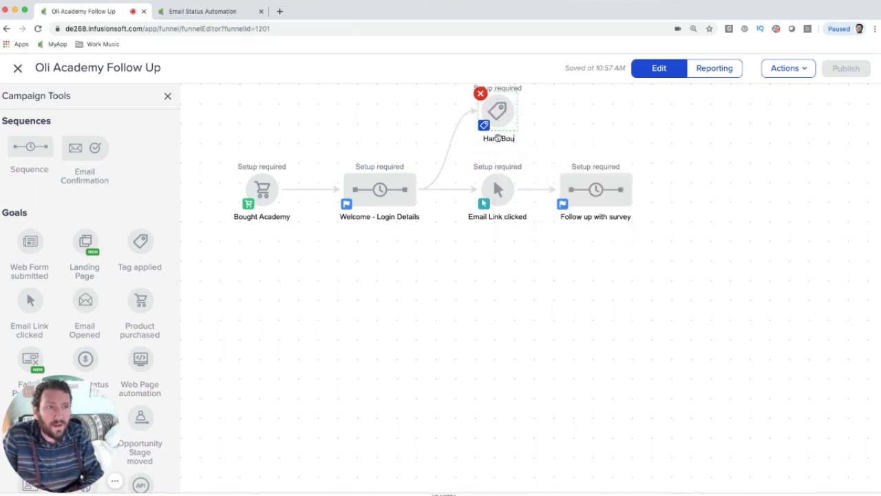
- Configure the Hard Bounce goal to be achieved when the Admin -> Hard Bounce Email tag is applied, and save it
{"action": "double_click", "coordinate": [501, 115]}
{"action": "left_click", "coordinate": [425, 281]}
{"action": "type", "text": "hard"}
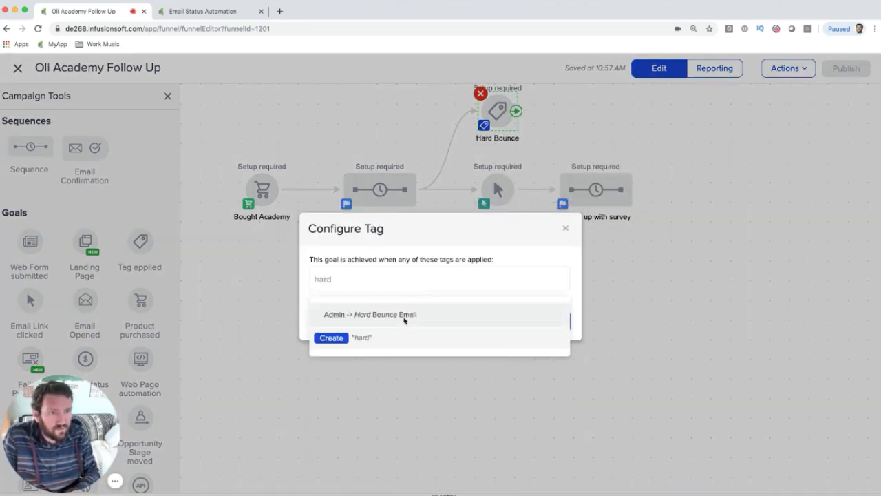
{"action": "left_click", "coordinate": [404, 316]}
{"action": "left_click", "coordinate": [554, 329]}
- Move the Hard Bounce goal down, closer to the Email Link clicked goal
{"action": "left_click_drag", "start_coordinate": [327, 151], "coordinate": [441, 239]}
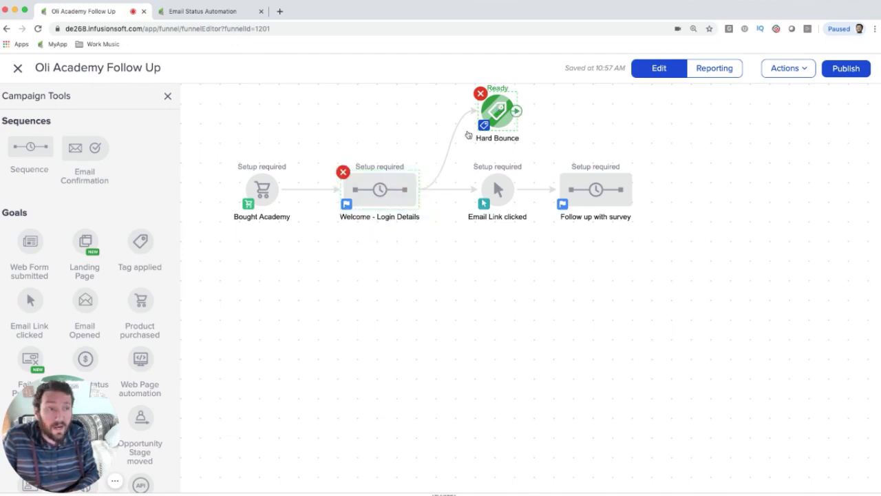
{"action": "mouse_move", "coordinate": [503, 114]}
{"action": "left_mouse_down"}
{"action": "mouse_move", "coordinate": [503, 129]}
{"action": "mouse_move", "coordinate": [497, 110]}
{"action": "mouse_move", "coordinate": [496, 126]}
{"action": "left_mouse_up"}
{"action": "left_click", "coordinate": [471, 243]}
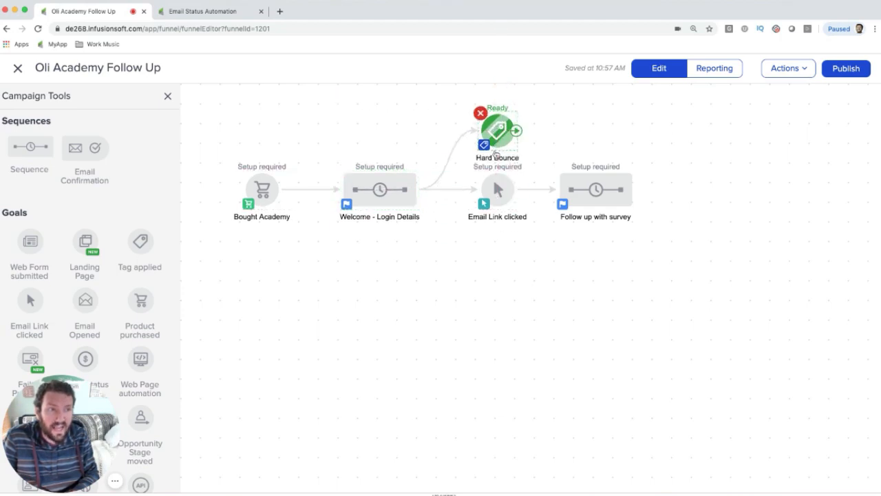
{"action": "left_click", "coordinate": [443, 271]}
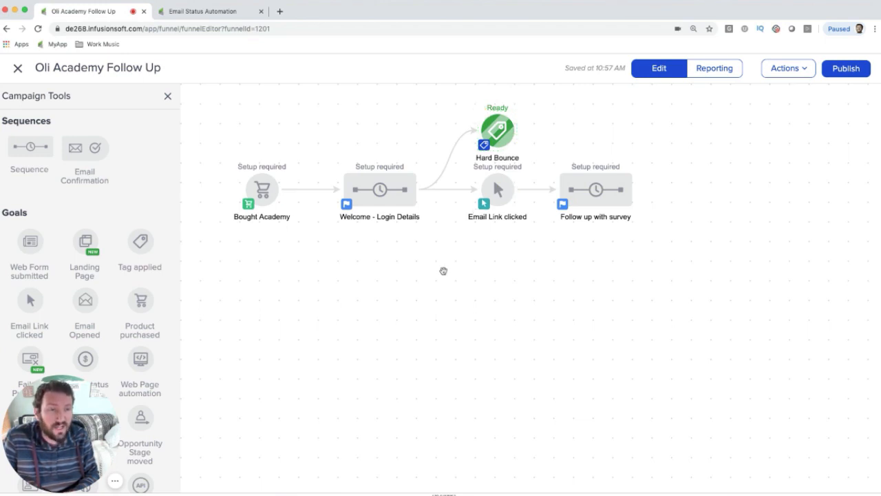
- Duplicate the Hard Bounce goal and place the copy below Bought Academy
{"action": "right_click", "coordinate": [503, 134]}
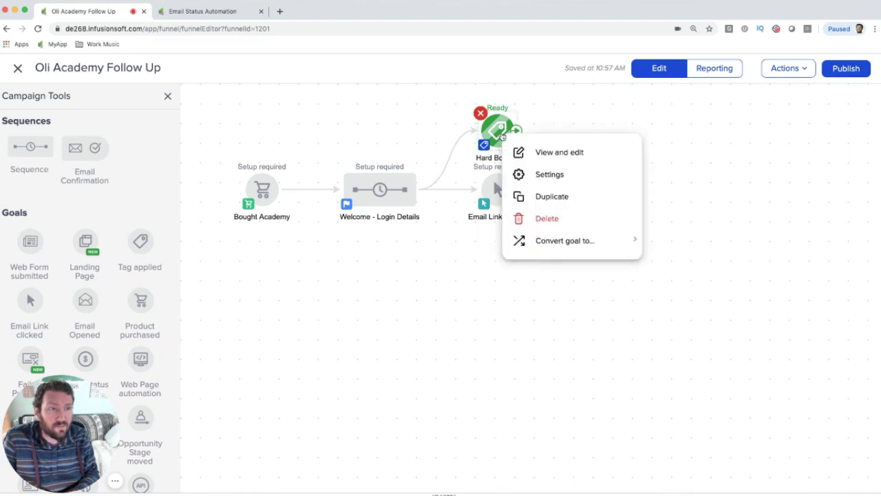
{"action": "left_click", "coordinate": [555, 196]}
{"action": "left_click_drag", "start_coordinate": [513, 146], "coordinate": [265, 306]}
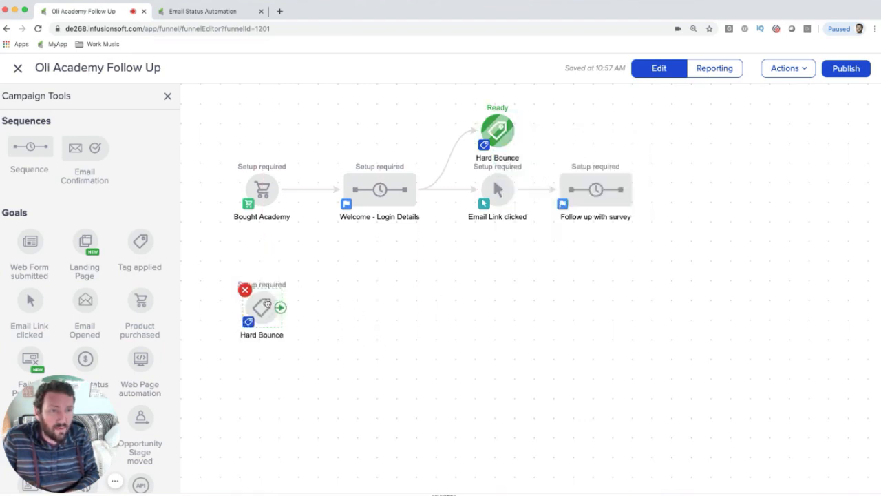
- Add a sequence after the duplicated Hard Bounce goal, connect the goal to it and name it Hard Bounce Recovery
{"action": "left_click_drag", "start_coordinate": [41, 164], "coordinate": [342, 279]}
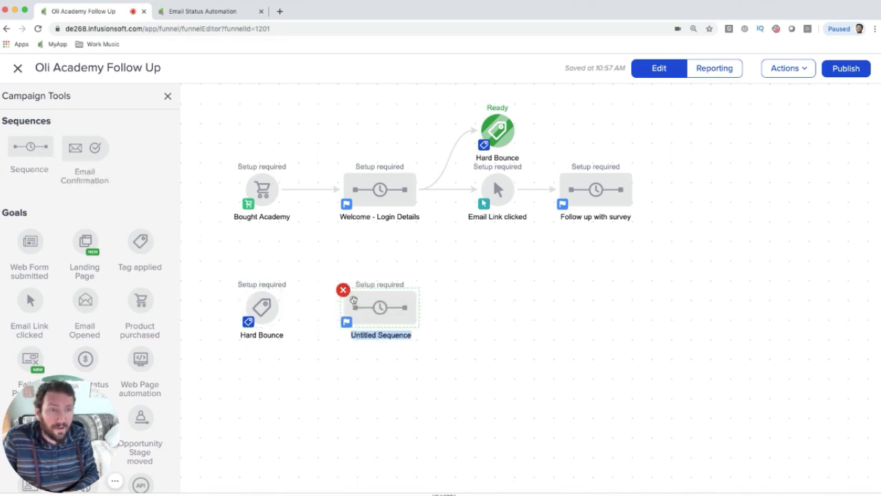
{"action": "left_click_drag", "start_coordinate": [283, 309], "coordinate": [379, 329]}
{"action": "left_click", "coordinate": [379, 335]}
{"action": "double_click", "coordinate": [379, 335]}
{"action": "type", "text": "Hard Bounce R"}
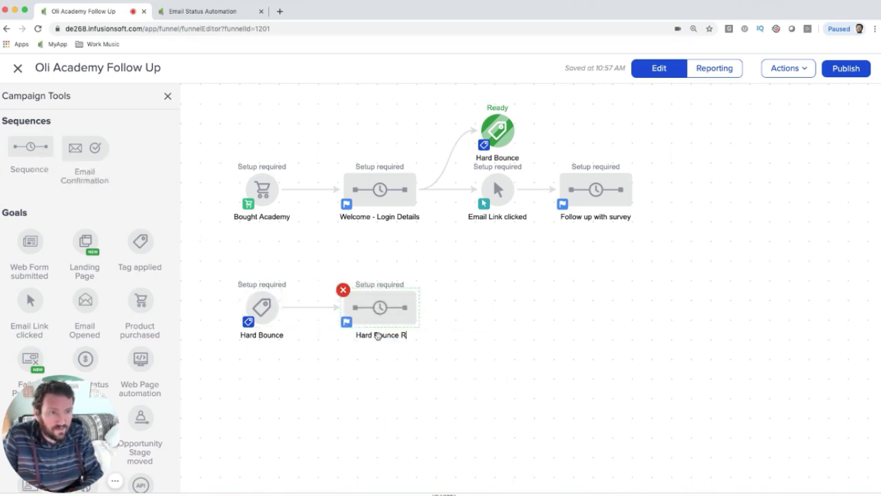
{"action": "type", "text": "ecovery"}
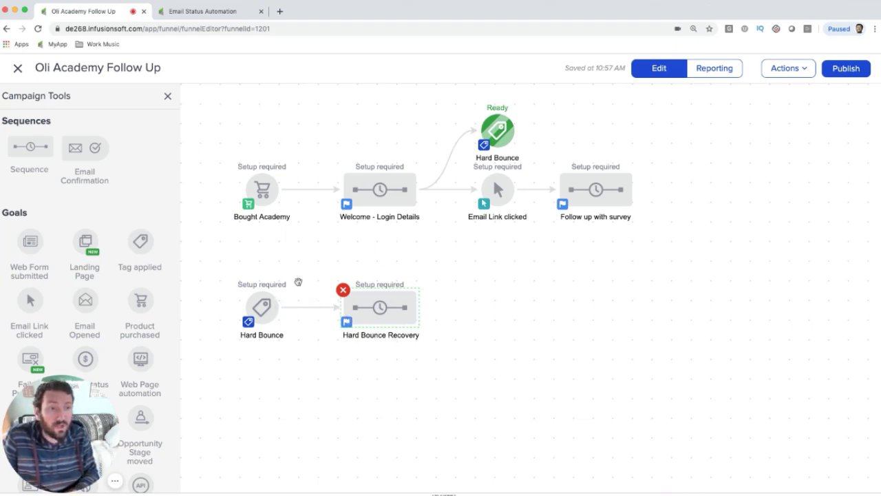
- Move the duplicated Hard Bounce goal and the Hard Bounce Recovery sequence together, closer beneath the main campaign row
{"action": "mouse_move", "coordinate": [518, 140]}
{"action": "left_click_drag", "start_coordinate": [531, 104], "coordinate": [637, 162]}
{"action": "mouse_move", "coordinate": [382, 297]}
{"action": "left_mouse_down"}
{"action": "mouse_move", "coordinate": [402, 298]}
{"action": "mouse_move", "coordinate": [382, 297]}
{"action": "left_mouse_up"}
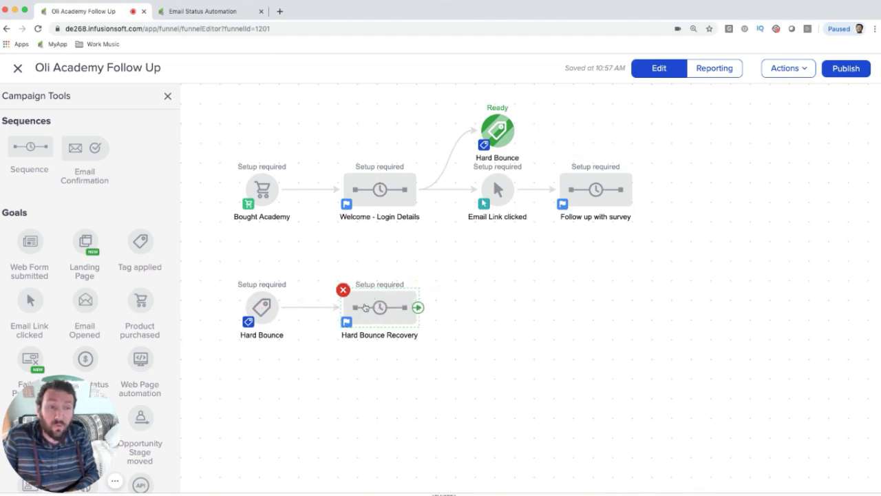
{"action": "left_click_drag", "start_coordinate": [182, 259], "coordinate": [485, 374]}
{"action": "left_click_drag", "start_coordinate": [404, 328], "coordinate": [415, 288]}
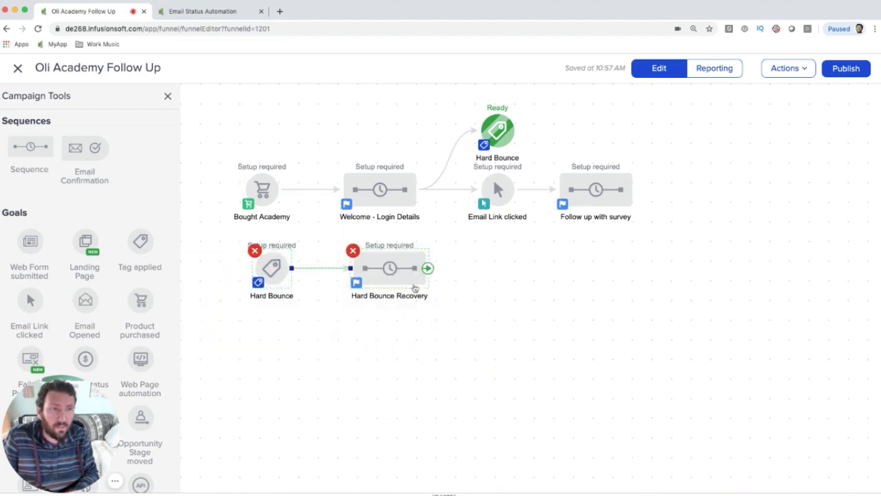
{"action": "left_click", "coordinate": [389, 333]}
- Add a Create Task step after Start in the Hard Bounce Recovery sequence, and back in the campaign align its goal under Bought Academy
{"action": "left_click", "coordinate": [396, 279]}
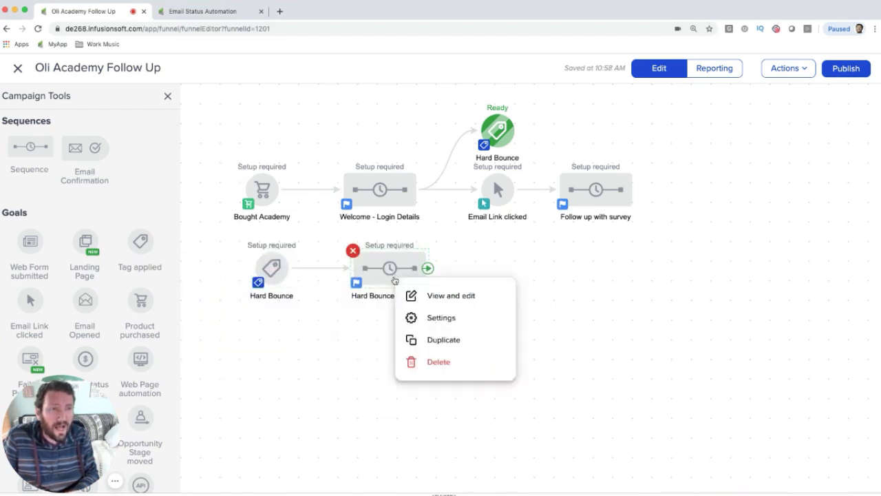
{"action": "left_click", "coordinate": [448, 296]}
{"action": "scroll", "coordinate": [50, 277], "scroll_direction": "down", "scroll_amount": 3}
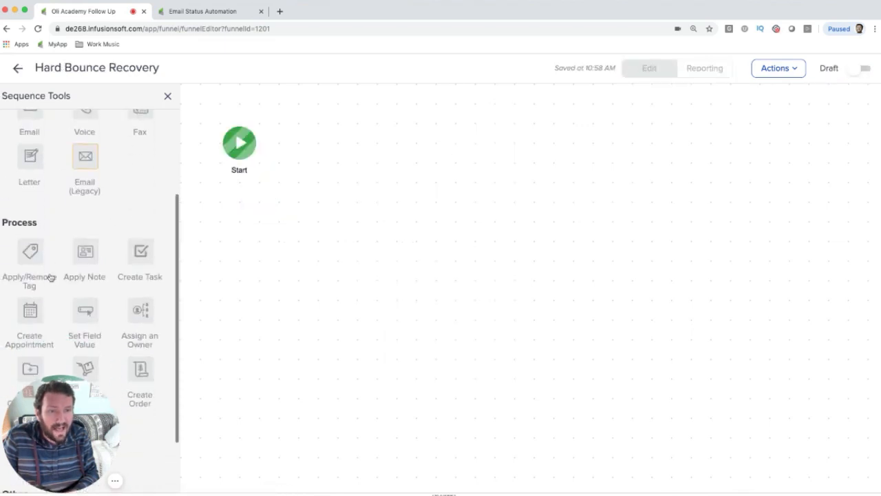
{"action": "left_click_drag", "start_coordinate": [136, 250], "coordinate": [309, 130]}
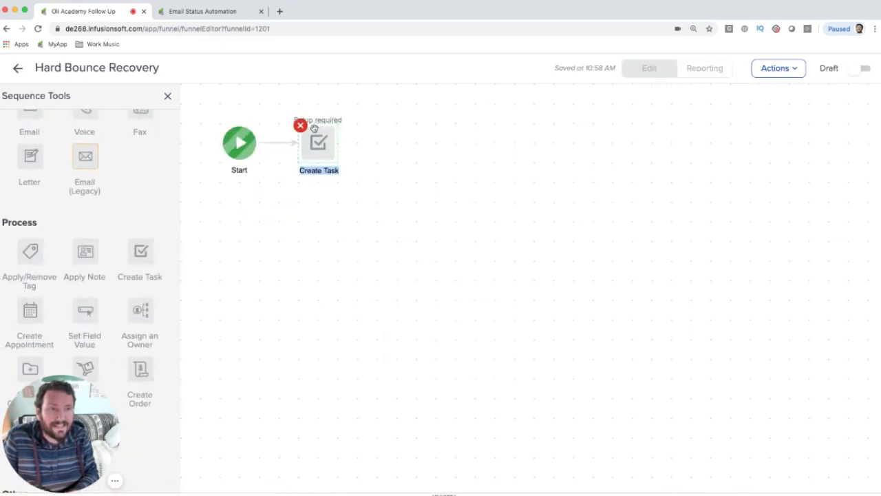
{"action": "left_click", "coordinate": [301, 220]}
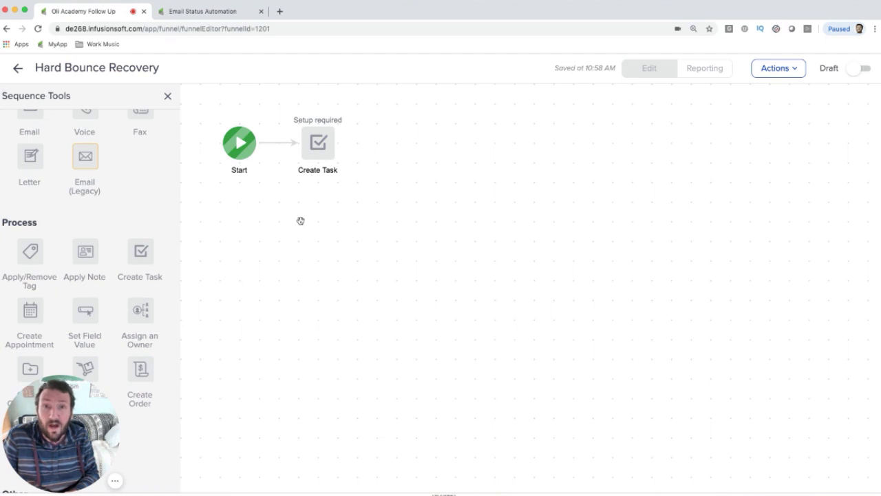
{"action": "left_click", "coordinate": [18, 69]}
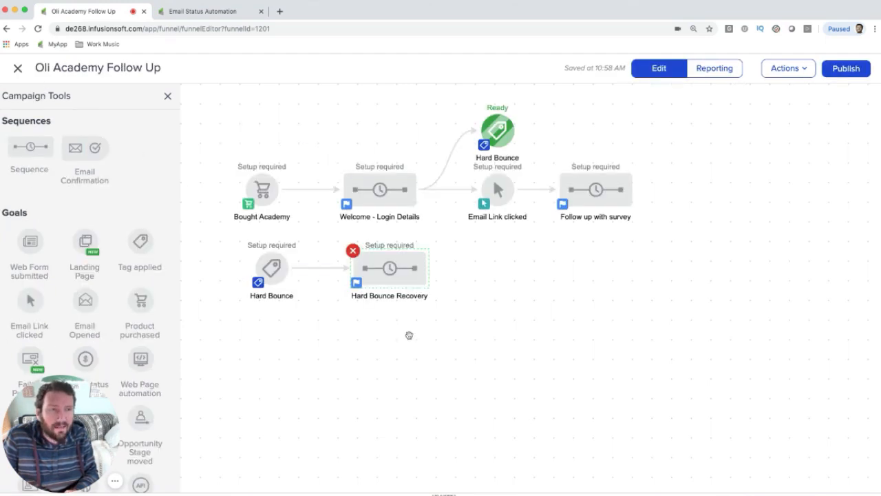
{"action": "left_click_drag", "start_coordinate": [272, 270], "coordinate": [262, 271]}
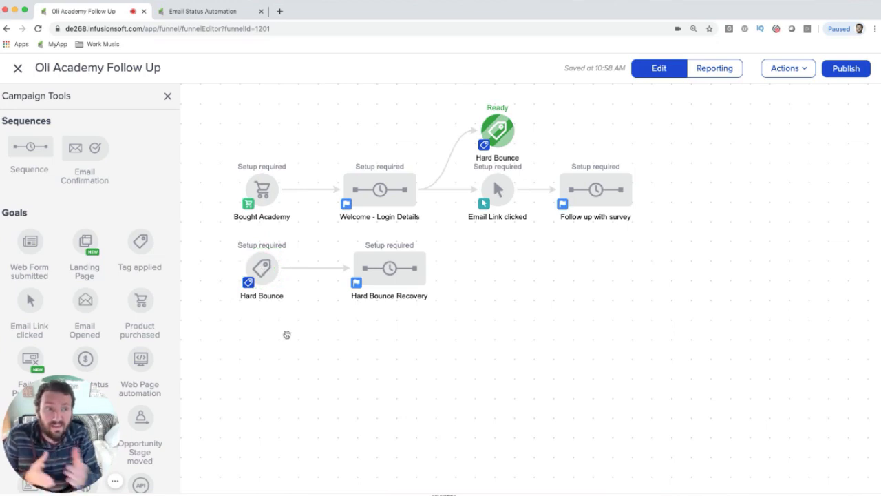
- Mark the Hard Bounce Recovery sequence as Ready and return to the campaign
{"action": "right_click", "coordinate": [387, 269]}
{"action": "left_click", "coordinate": [423, 283]}
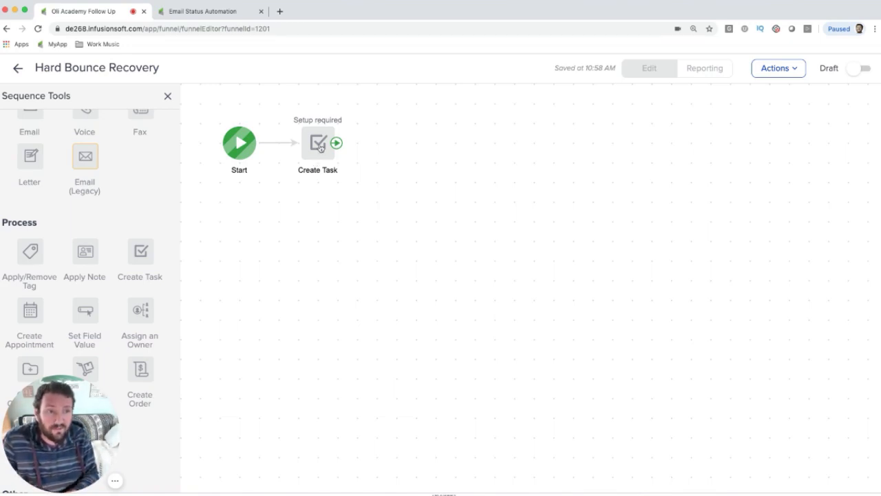
{"action": "left_click", "coordinate": [861, 69]}
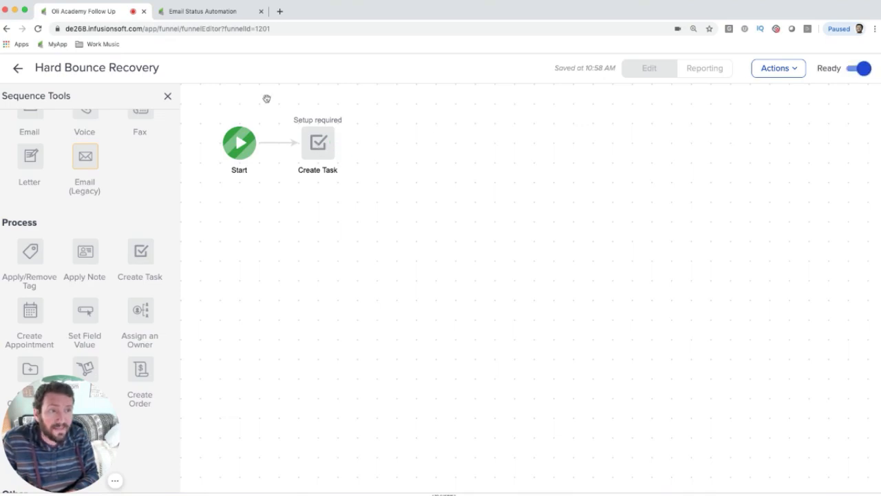
{"action": "left_click", "coordinate": [18, 69]}
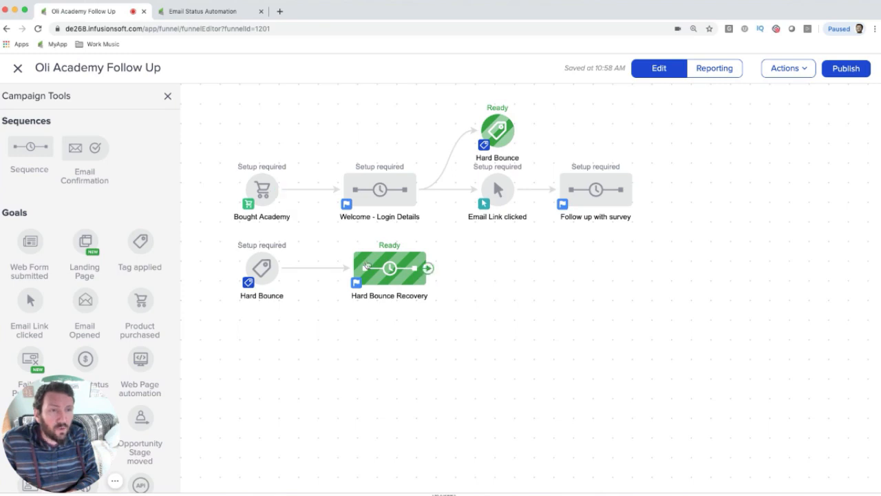
- Connect the Bought Academy goal to the Hard Bounce Recovery sequence as well
{"action": "left_click_drag", "start_coordinate": [456, 313], "coordinate": [325, 235]}
{"action": "left_click", "coordinate": [464, 364]}
{"action": "left_click_drag", "start_coordinate": [281, 190], "coordinate": [389, 269]}
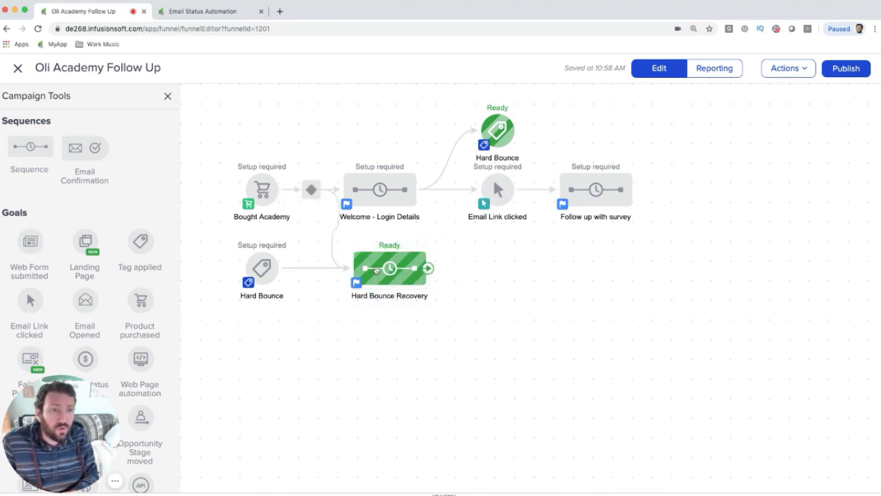
- Space Bought Academy and Welcome - Login Details farther apart, aligning the Welcome sequence above Hard Bounce Recovery
{"action": "left_click_drag", "start_coordinate": [258, 192], "coordinate": [236, 193]}
{"action": "left_click_drag", "start_coordinate": [308, 192], "coordinate": [271, 213]}
{"action": "right_click", "coordinate": [238, 180]}
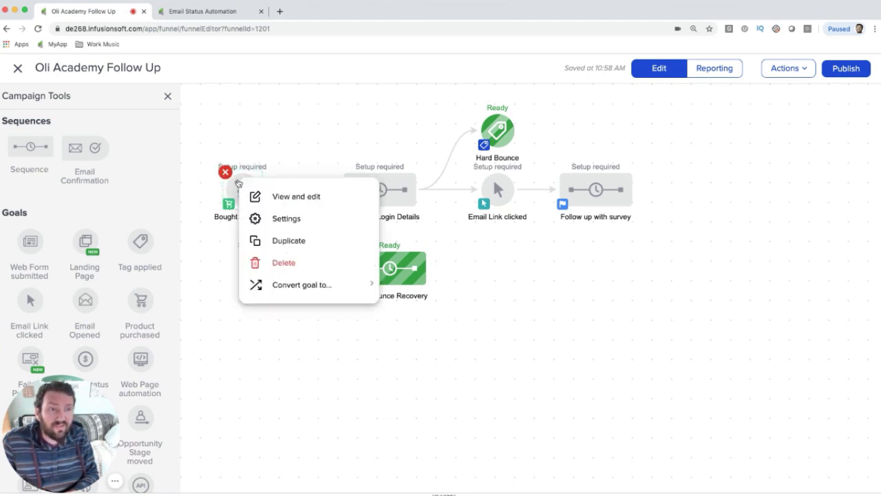
{"action": "left_click", "coordinate": [243, 138]}
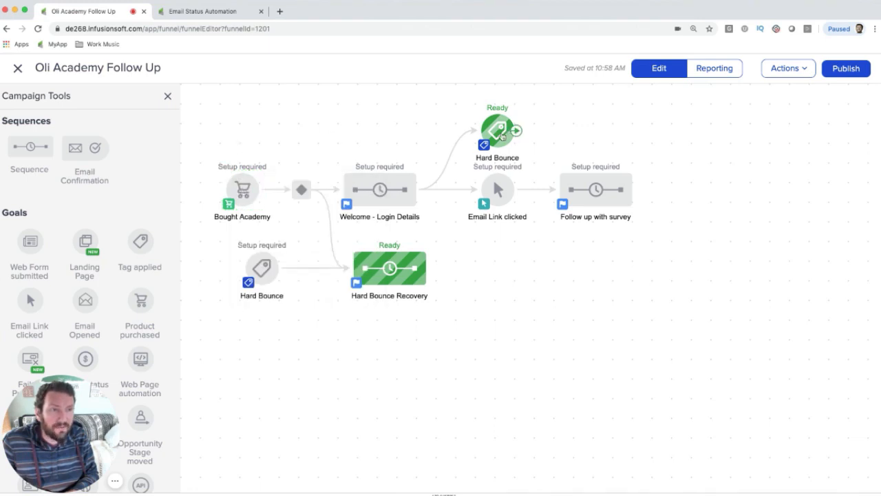
{"action": "left_click_drag", "start_coordinate": [380, 194], "coordinate": [392, 201]}
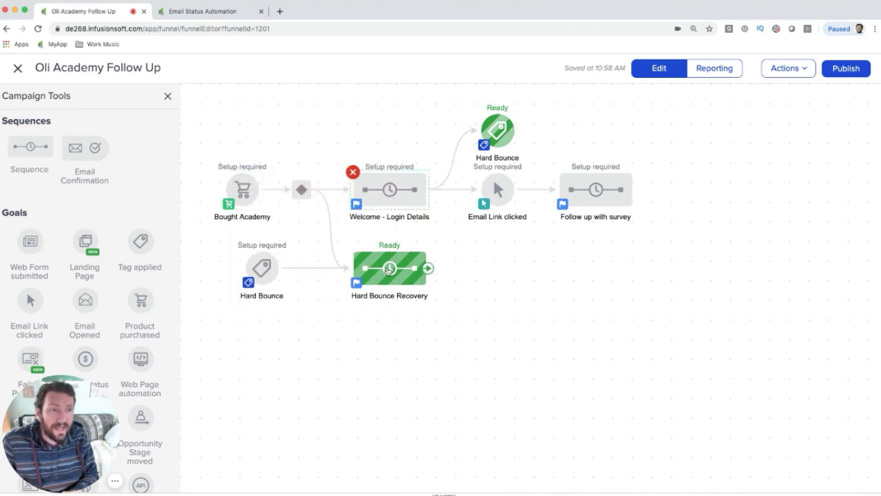
{"action": "left_click", "coordinate": [457, 293]}
{"action": "left_click", "coordinate": [399, 271]}
{"action": "right_click", "coordinate": [398, 272]}
{"action": "right_click", "coordinate": [382, 190]}
{"action": "left_click", "coordinate": [375, 327]}
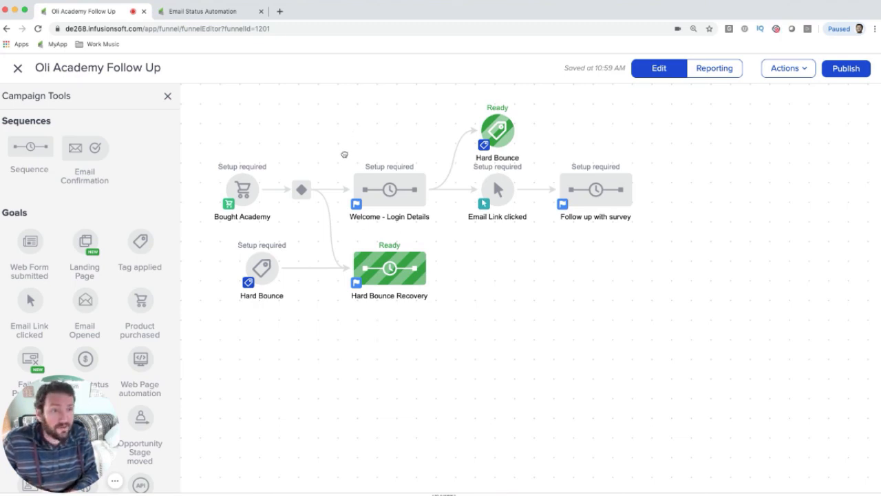
- In the decision diamond, add a Welcome - Login Details rule that the contact's tags doesn't contain Admin -> Hard Bounce Email
{"action": "double_click", "coordinate": [301, 191]}
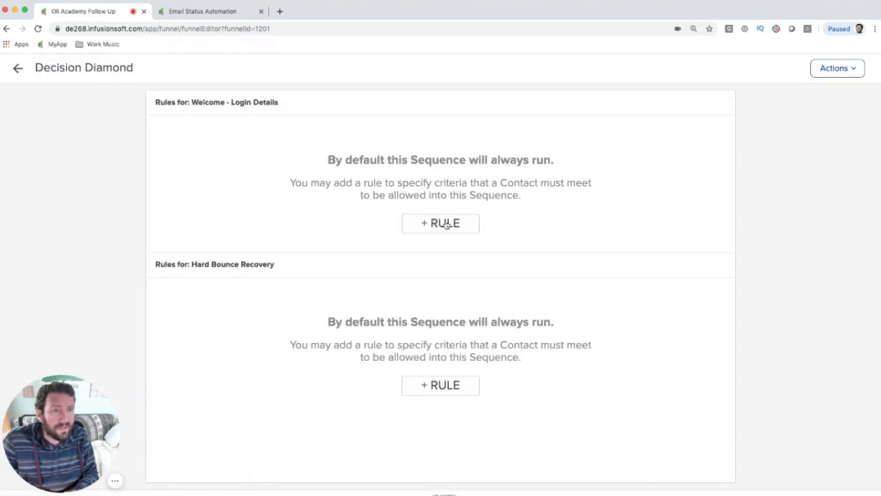
{"action": "left_click", "coordinate": [446, 225]}
{"action": "left_click", "coordinate": [214, 139]}
{"action": "left_click", "coordinate": [217, 153]}
{"action": "left_click", "coordinate": [243, 148]}
{"action": "left_click", "coordinate": [252, 152]}
{"action": "left_click", "coordinate": [280, 146]}
{"action": "left_click", "coordinate": [296, 171]}
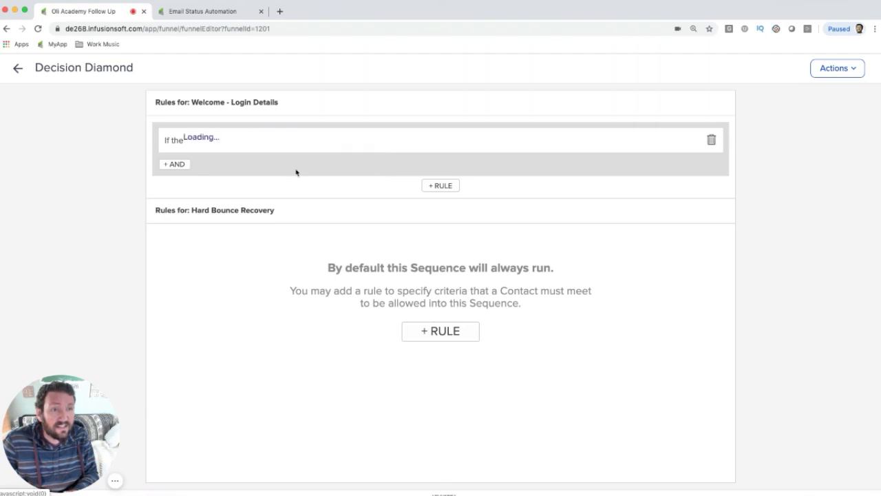
{"action": "left_click", "coordinate": [322, 141]}
{"action": "type", "text": "Ha"}
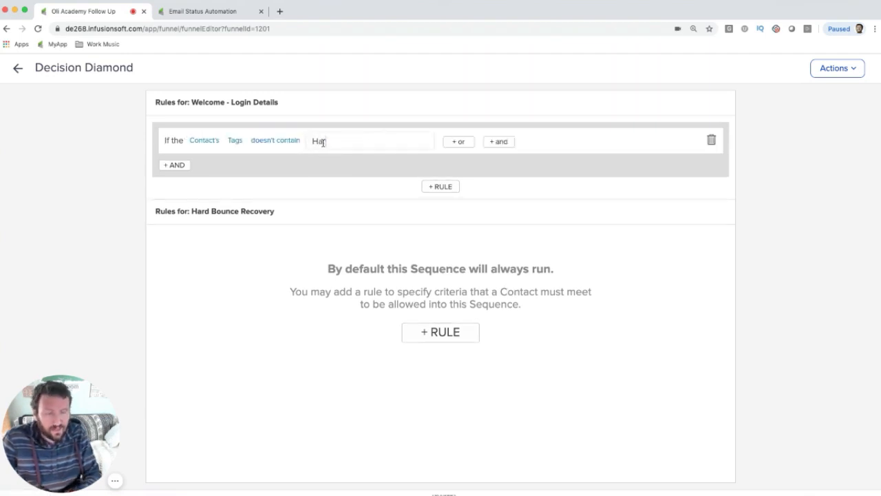
{"action": "left_click", "coordinate": [342, 158]}
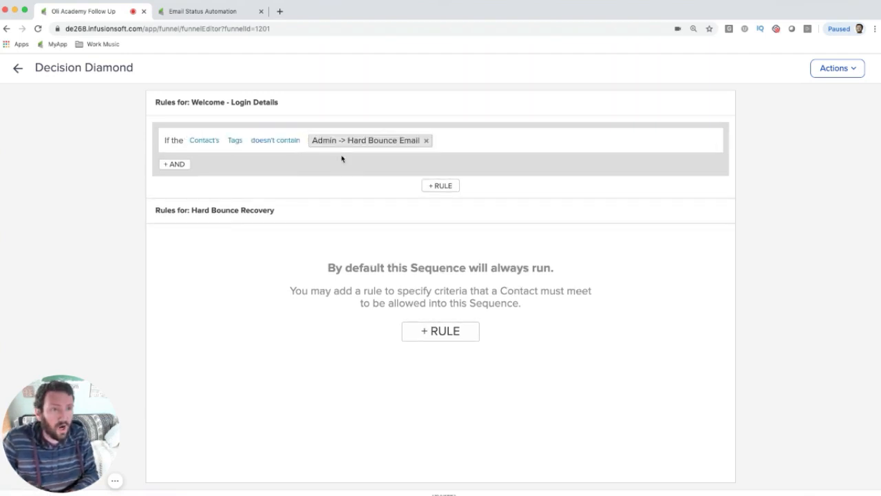
- Add a Hard Bounce Recovery rule that the contact's tags contains Admin -> Hard Bounce Email, and return to the campaign
{"action": "left_click", "coordinate": [422, 328]}
{"action": "left_click", "coordinate": [249, 248]}
{"action": "left_click", "coordinate": [244, 261]}
{"action": "left_click", "coordinate": [272, 249]}
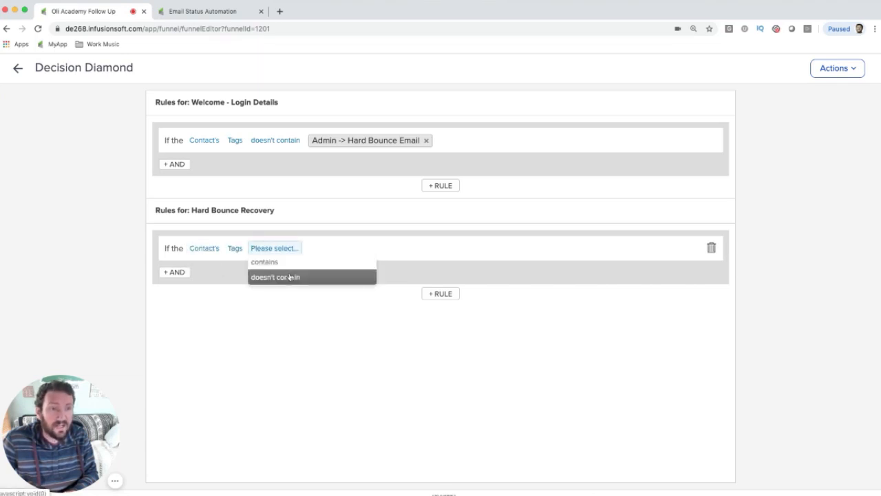
{"action": "left_click", "coordinate": [289, 262]}
{"action": "type", "text": "Hard"}
{"action": "left_click", "coordinate": [336, 267]}
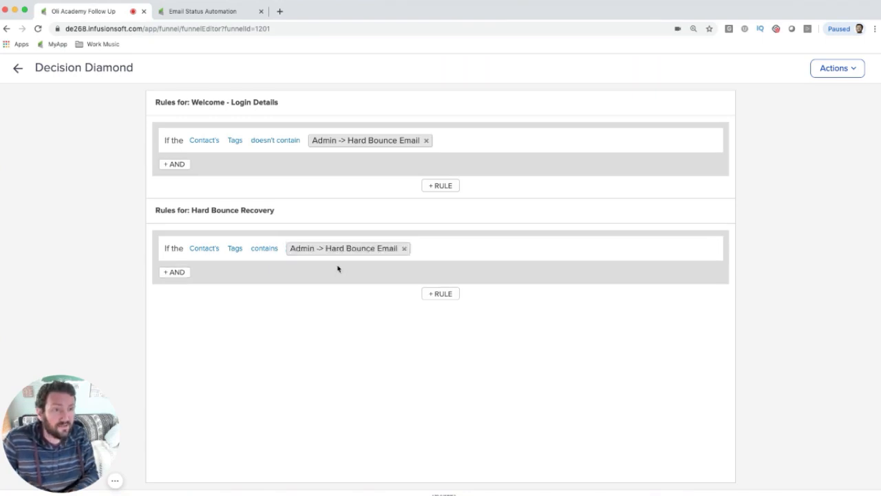
{"action": "left_click", "coordinate": [18, 70]}
- Add a sequence in front of the duplicated Hard Bounce goal, connect it to the goal and name it Empty Gate
{"action": "left_click_drag", "start_coordinate": [335, 337], "coordinate": [412, 336]}
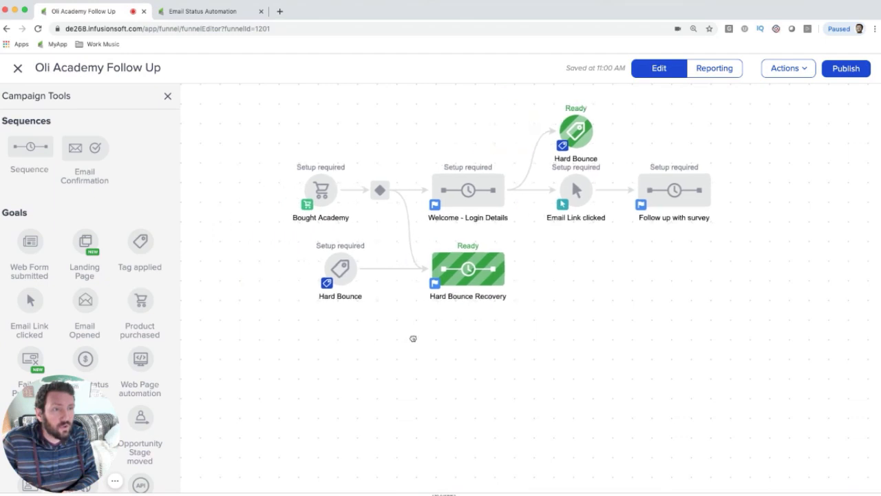
{"action": "left_click_drag", "start_coordinate": [29, 152], "coordinate": [206, 248]}
{"action": "left_click_drag", "start_coordinate": [281, 266], "coordinate": [323, 270]}
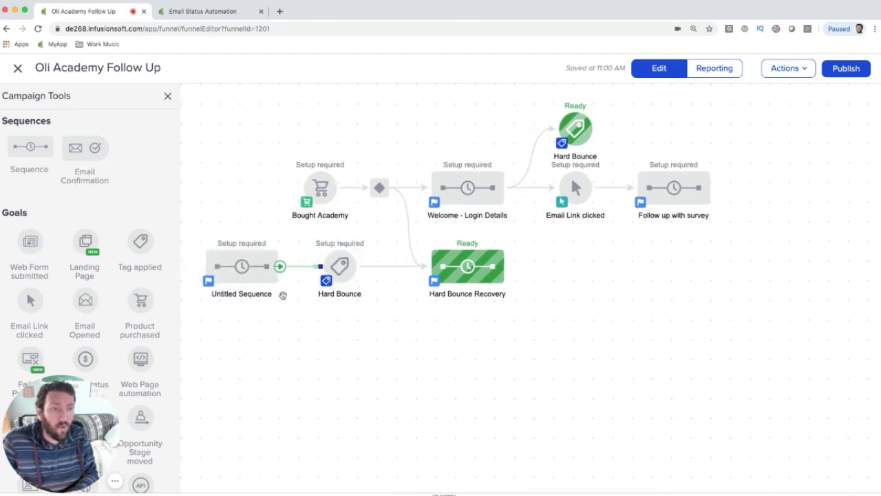
{"action": "right_click", "coordinate": [258, 296]}
{"action": "double_click", "coordinate": [258, 296]}
{"action": "type", "text": "Empty Gate"}
{"action": "left_click", "coordinate": [273, 332]}
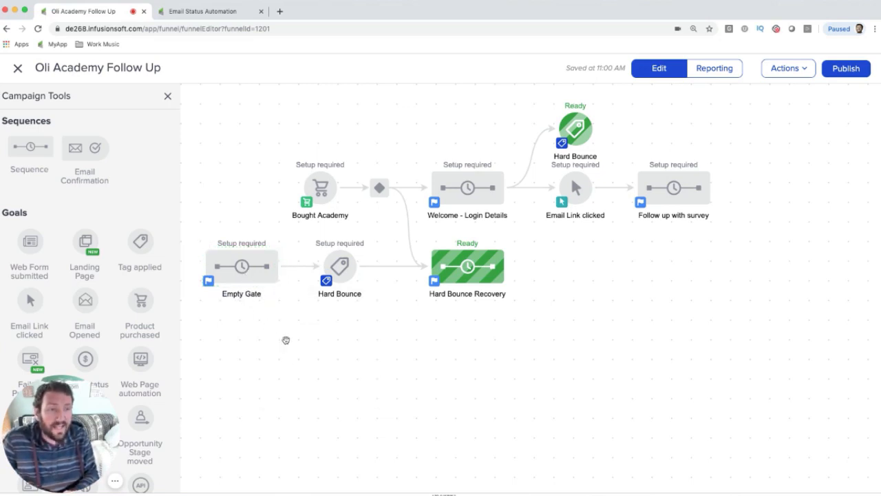
{"action": "left_click_drag", "start_coordinate": [285, 340], "coordinate": [303, 344]}
{"action": "left_click_drag", "start_coordinate": [318, 235], "coordinate": [406, 332]}
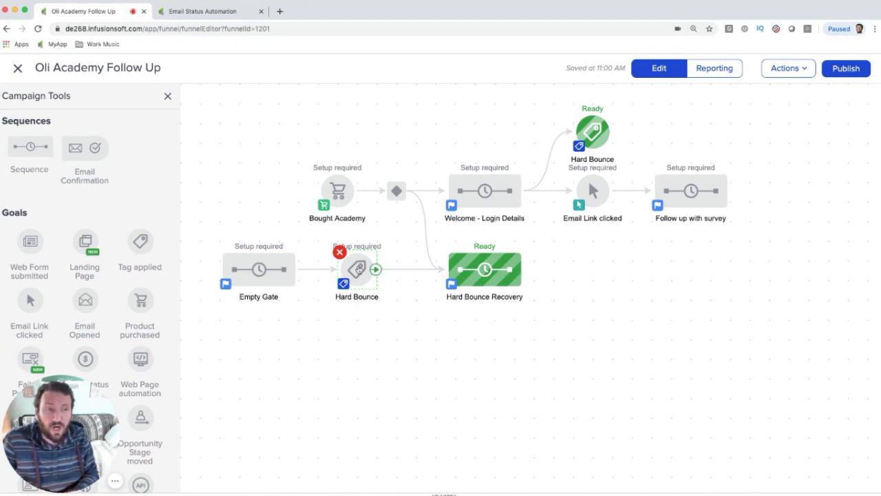
{"action": "right_click", "coordinate": [492, 270]}
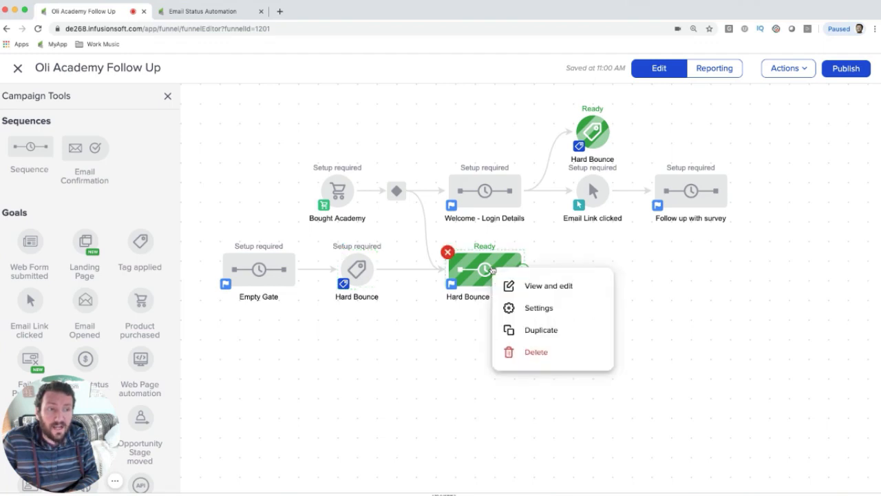
{"action": "left_click", "coordinate": [405, 315]}
{"action": "left_click", "coordinate": [350, 274]}
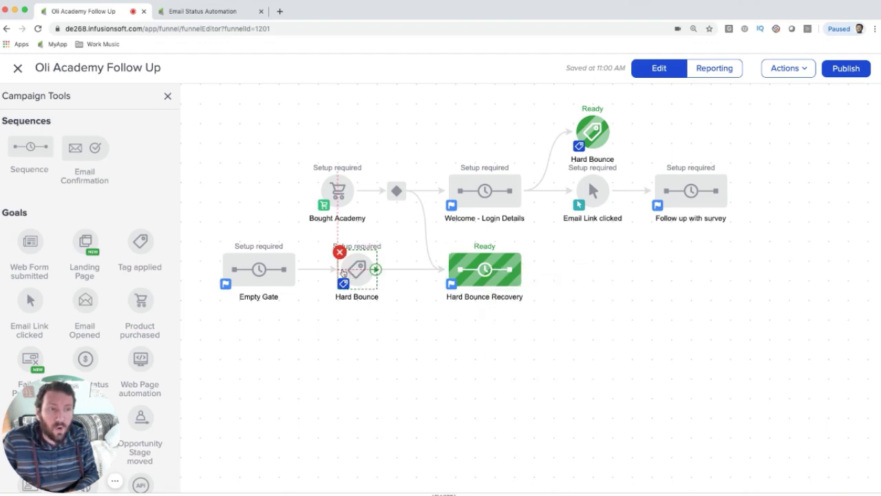
{"action": "left_click_drag", "start_coordinate": [556, 309], "coordinate": [430, 240]}
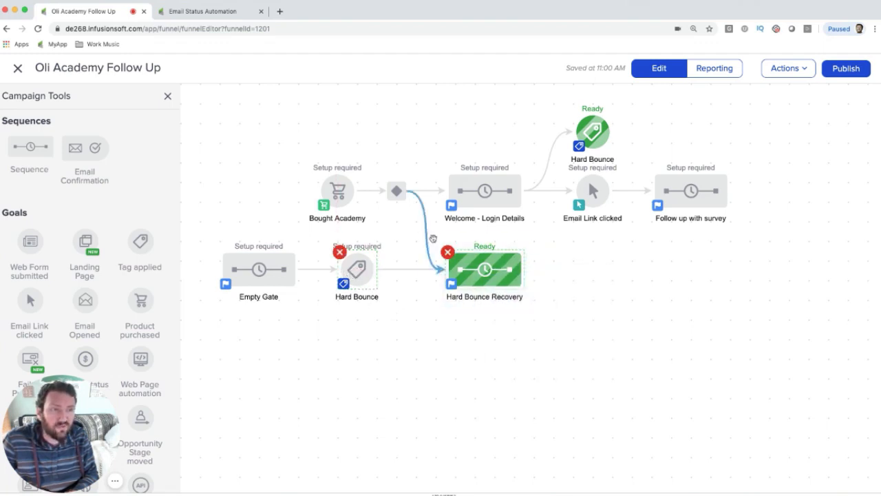
{"action": "left_click", "coordinate": [506, 321]}
{"action": "right_click", "coordinate": [490, 178]}
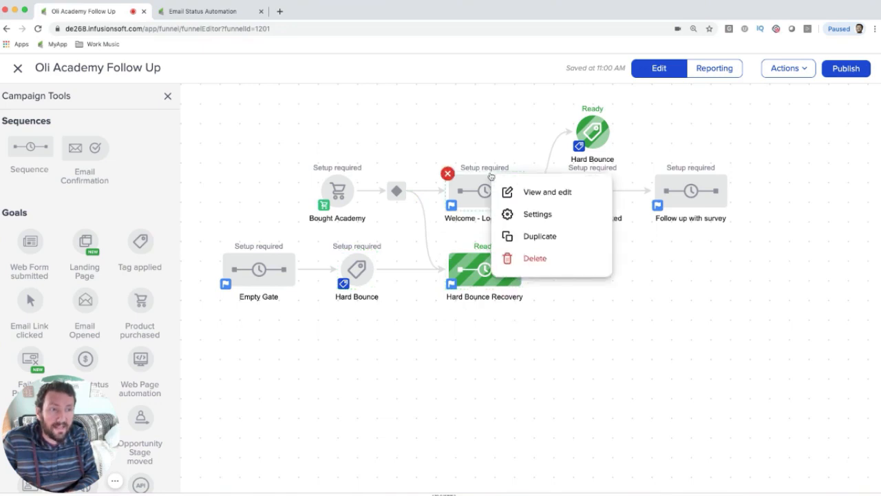
{"action": "left_click", "coordinate": [587, 312]}
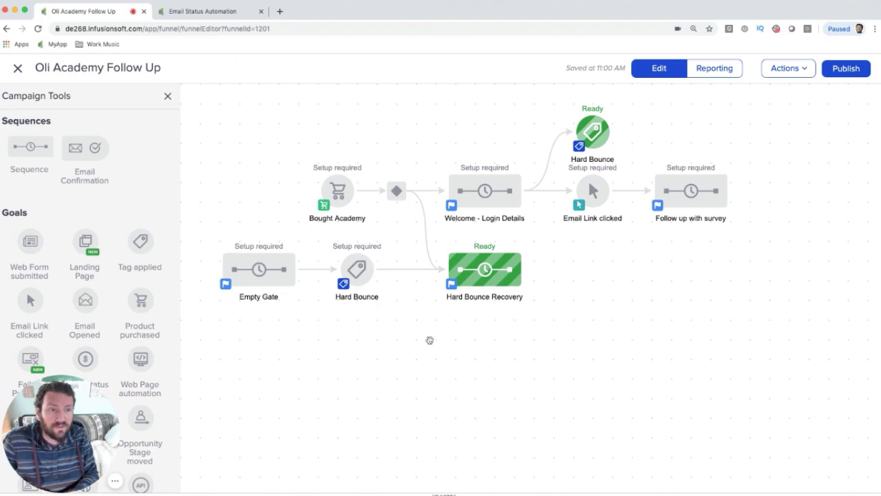
{"action": "left_click_drag", "start_coordinate": [205, 234], "coordinate": [320, 325]}
{"action": "left_click", "coordinate": [319, 325]}
- Set the Hard Bounce goal after Empty Gate so it can be achieved by Contacts in this Campaign, and save it
{"action": "double_click", "coordinate": [344, 286]}
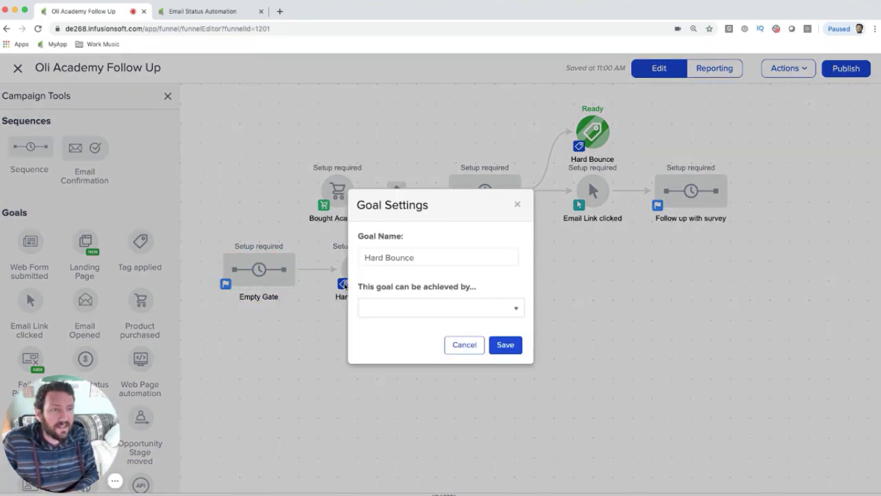
{"action": "left_click", "coordinate": [403, 306]}
{"action": "left_click", "coordinate": [397, 330]}
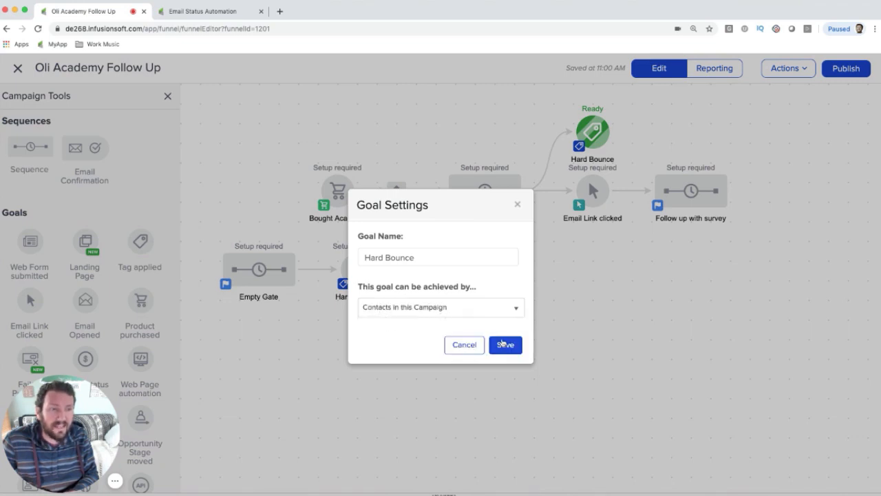
{"action": "left_click", "coordinate": [503, 344]}
- Reposition Empty Gate and its Hard Bounce goal together, closer in front of the Hard Bounce Recovery sequence
{"action": "left_click_drag", "start_coordinate": [358, 274], "coordinate": [346, 274]}
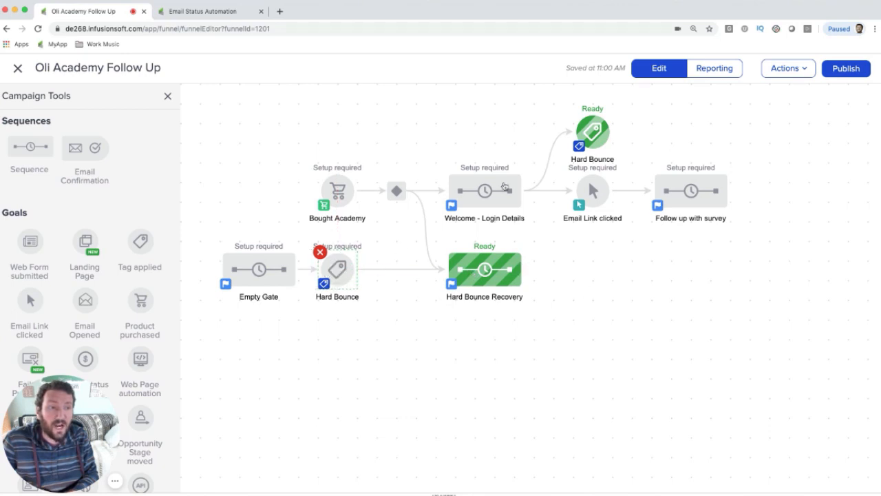
{"action": "left_click", "coordinate": [513, 272]}
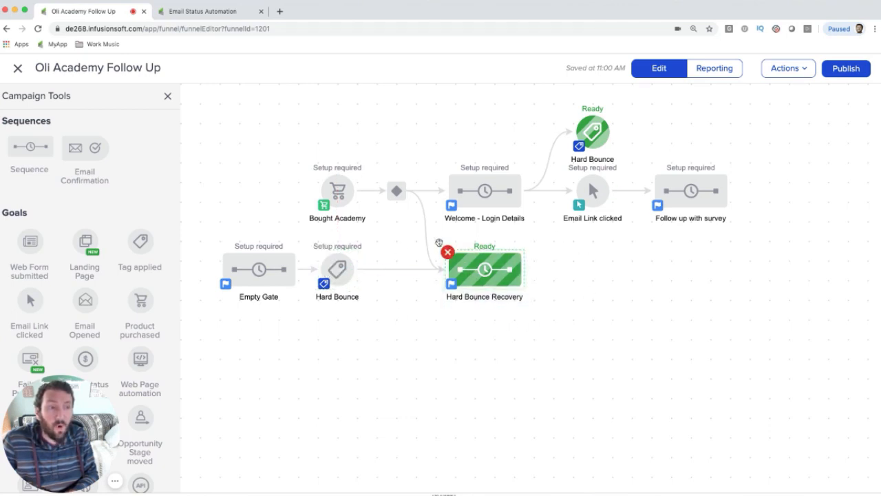
{"action": "left_click", "coordinate": [465, 338]}
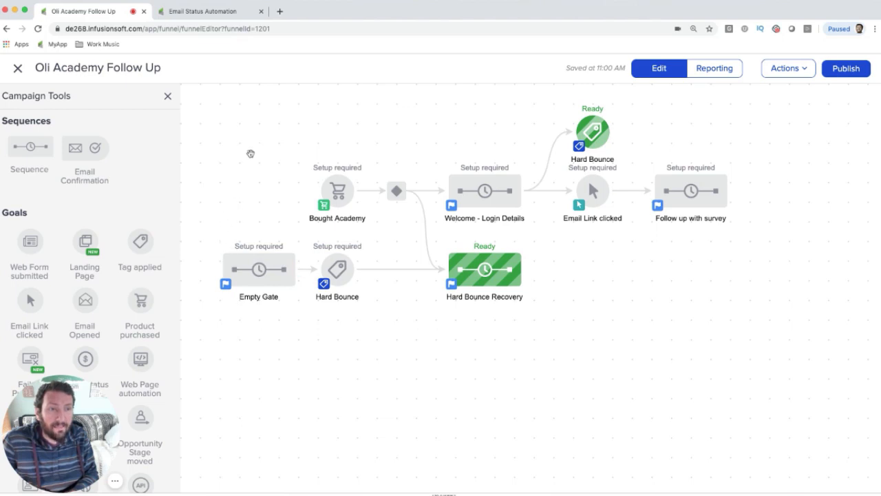
{"action": "left_click_drag", "start_coordinate": [210, 241], "coordinate": [380, 322]}
{"action": "left_click_drag", "start_coordinate": [340, 273], "coordinate": [379, 274]}
{"action": "left_click", "coordinate": [399, 338]}
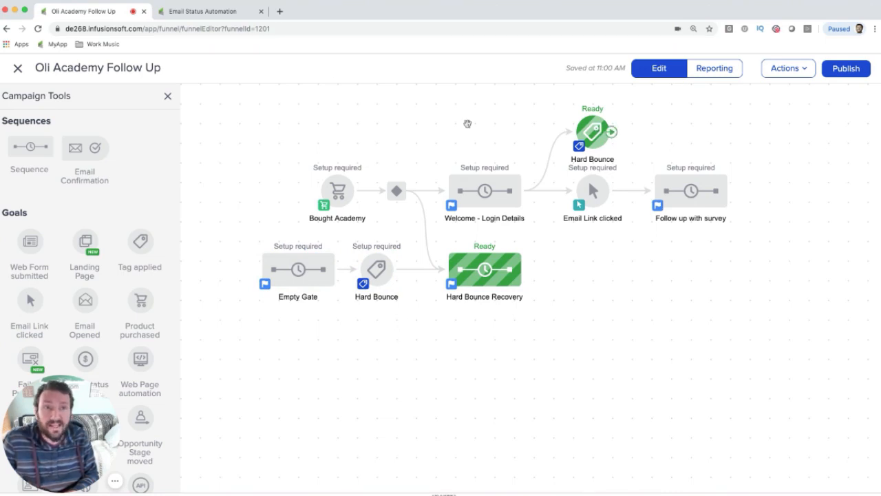
- Switch to the Email Status Automation settings and examine the trigger for emails that hard bounce
{"action": "left_click", "coordinate": [217, 14]}
{"action": "mouse_move", "coordinate": [156, 80]}
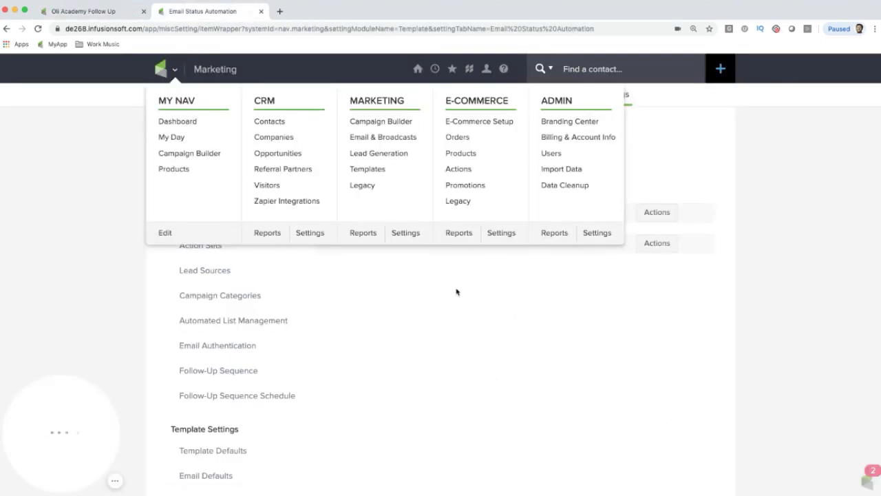
{"action": "scroll", "coordinate": [342, 337], "scroll_direction": "down", "scroll_amount": 3}
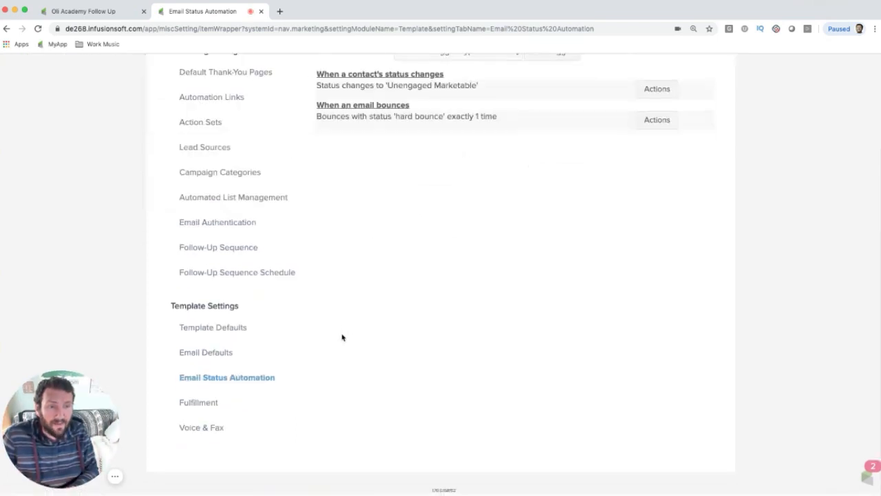
{"action": "left_click", "coordinate": [249, 389]}
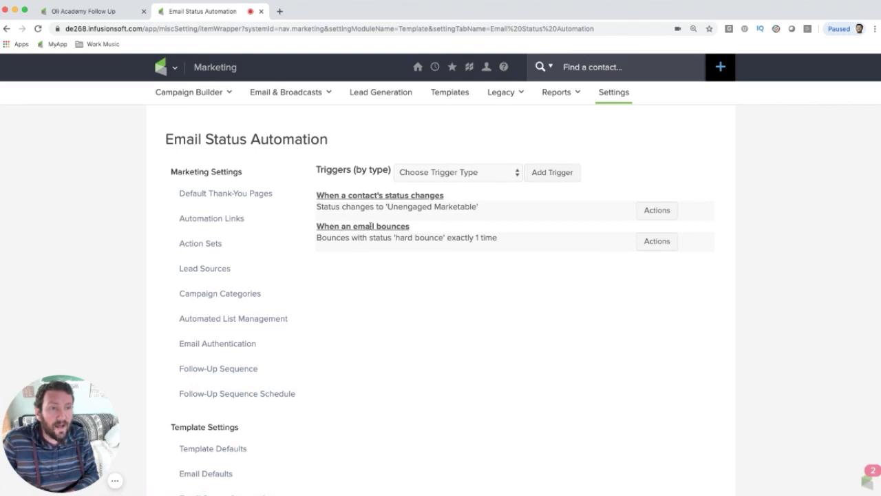
{"action": "left_click_drag", "start_coordinate": [316, 238], "coordinate": [446, 238]}
{"action": "left_click", "coordinate": [439, 240]}
{"action": "left_click", "coordinate": [449, 239]}
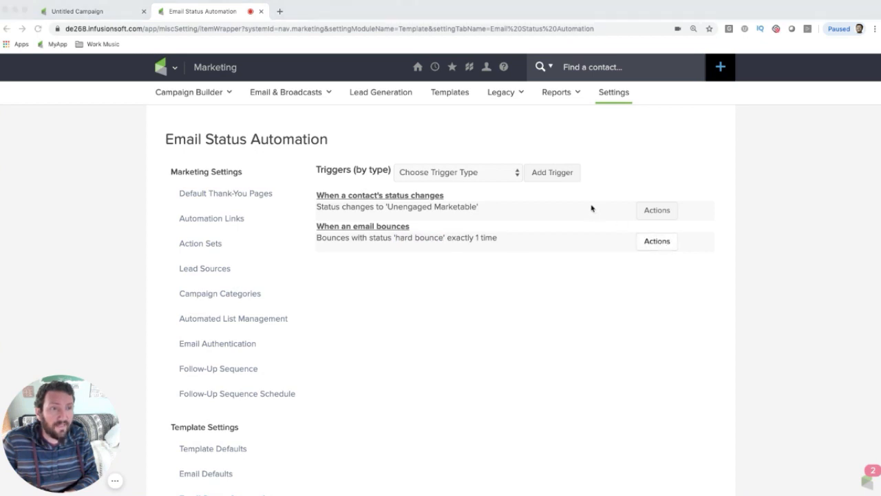
- Examine the hard bounce trigger's criteria, tag action and available new actions in an enlarged window, close it and return to the campaign
{"action": "left_click_drag", "start_coordinate": [482, 145], "coordinate": [434, 35]}
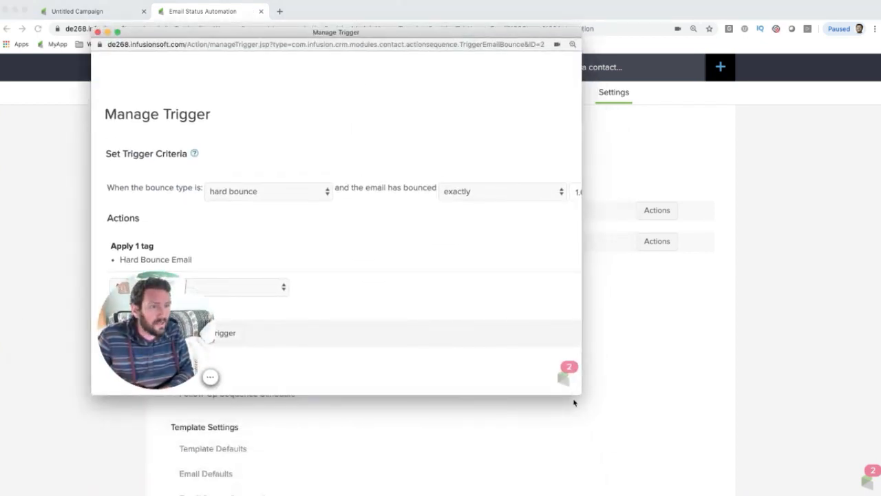
{"action": "left_click_drag", "start_coordinate": [581, 394], "coordinate": [719, 481]}
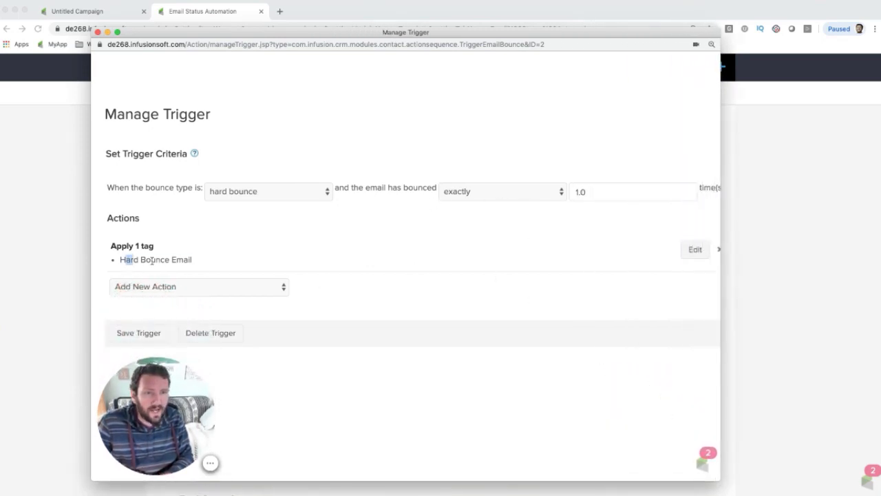
{"action": "left_click", "coordinate": [181, 287]}
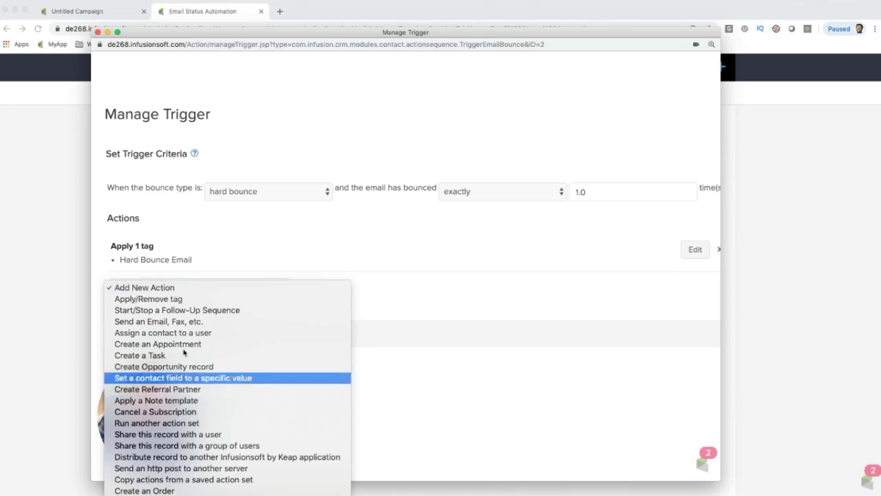
{"action": "left_click", "coordinate": [249, 256]}
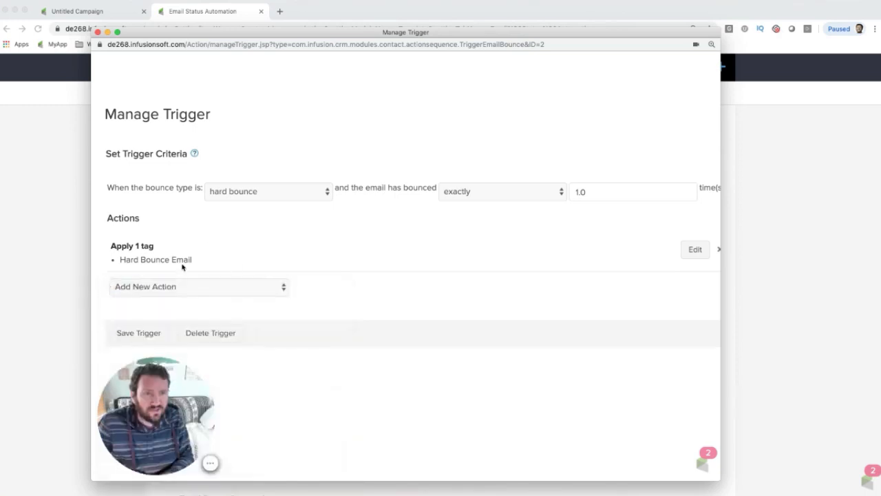
{"action": "left_click", "coordinate": [99, 33]}
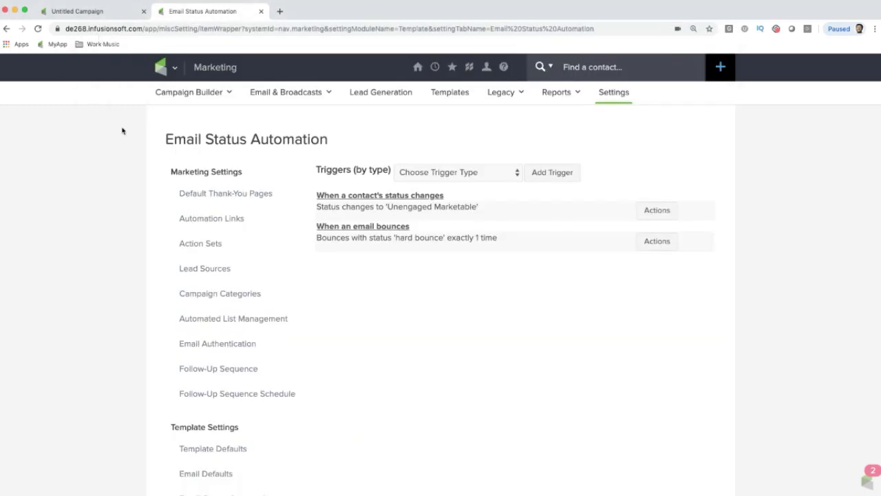
{"action": "left_click", "coordinate": [120, 13]}
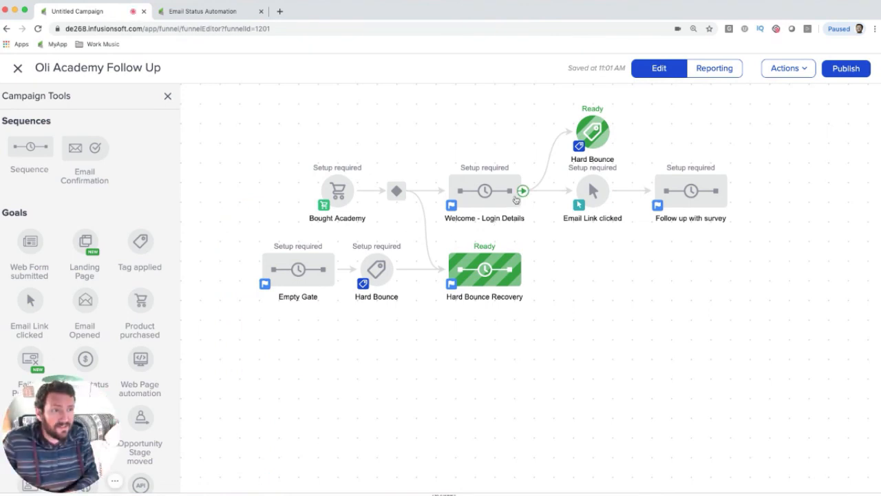
{"action": "right_click", "coordinate": [592, 128]}
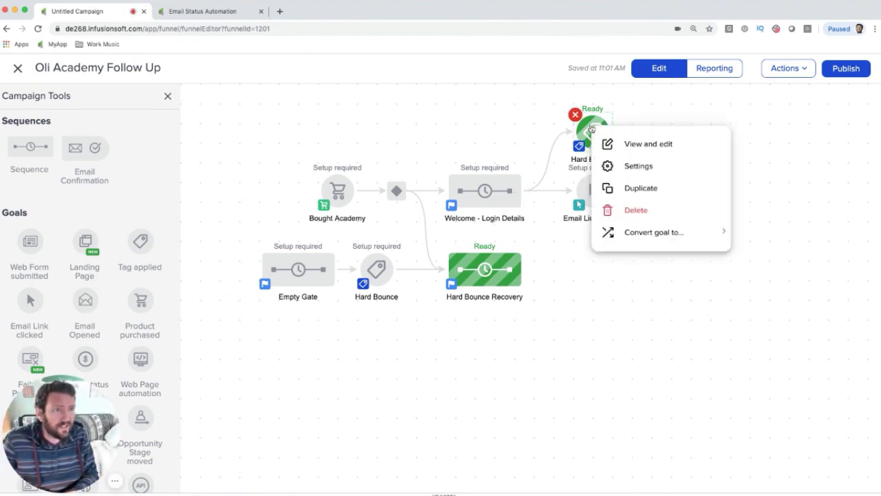
{"action": "left_click", "coordinate": [380, 272]}
{"action": "right_click", "coordinate": [380, 272]}
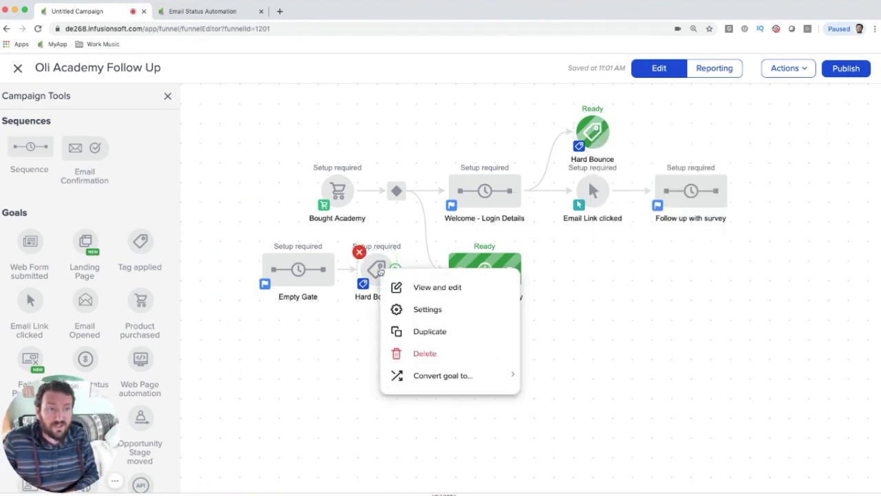
{"action": "right_click", "coordinate": [477, 258]}
{"action": "left_click", "coordinate": [604, 257]}
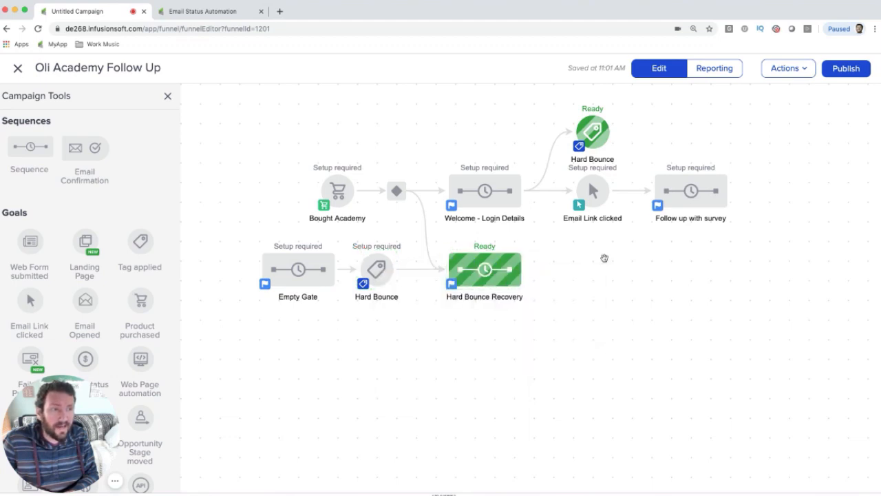
{"action": "left_click_drag", "start_coordinate": [290, 155], "coordinate": [374, 238]}
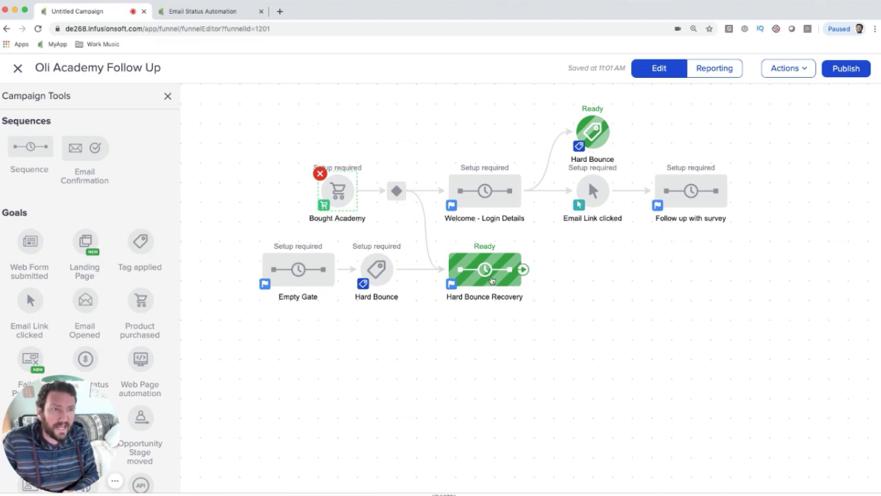
{"action": "left_click", "coordinate": [504, 365]}
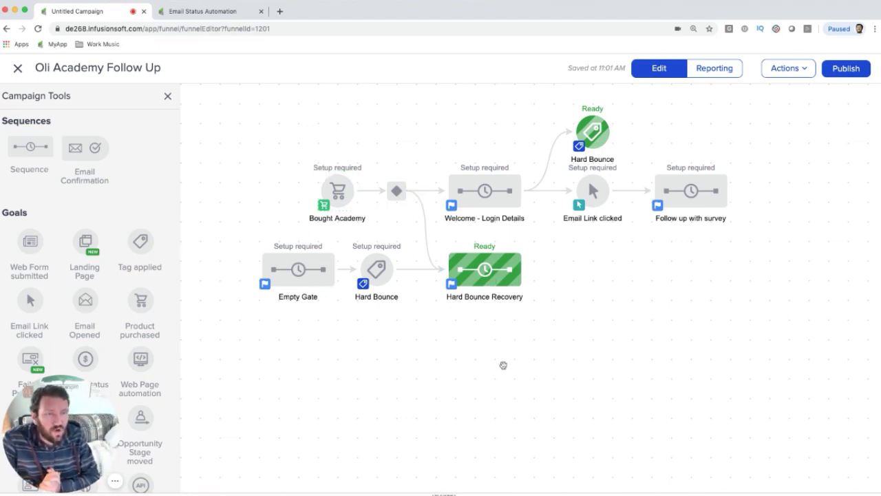
{"action": "mouse_move", "coordinate": [337, 208]}
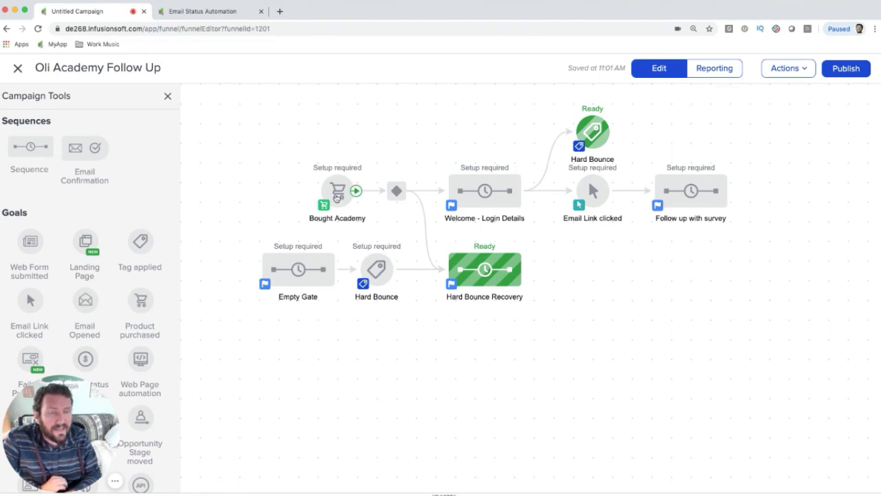
- Review the emails and timers inside the Welcome - Login Details sequence and return to the campaign
{"action": "mouse_move", "coordinate": [472, 191]}
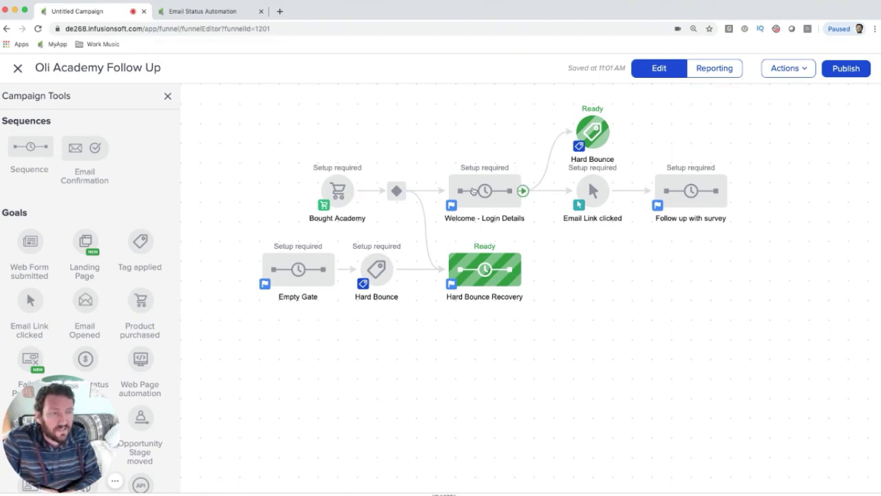
{"action": "double_click", "coordinate": [473, 191]}
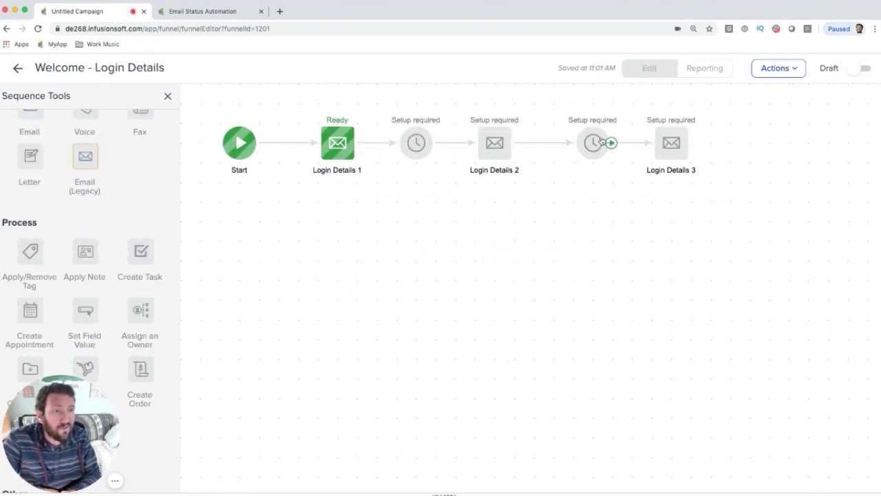
{"action": "mouse_move", "coordinate": [222, 130]}
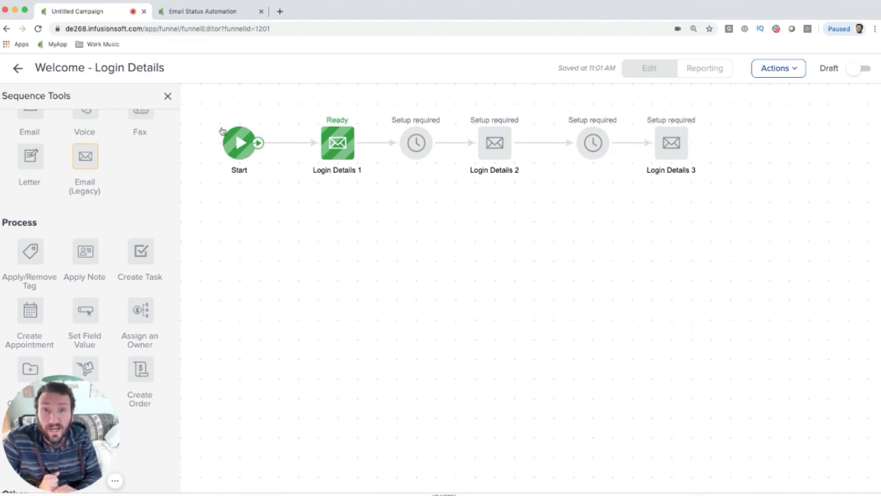
{"action": "left_click", "coordinate": [19, 70]}
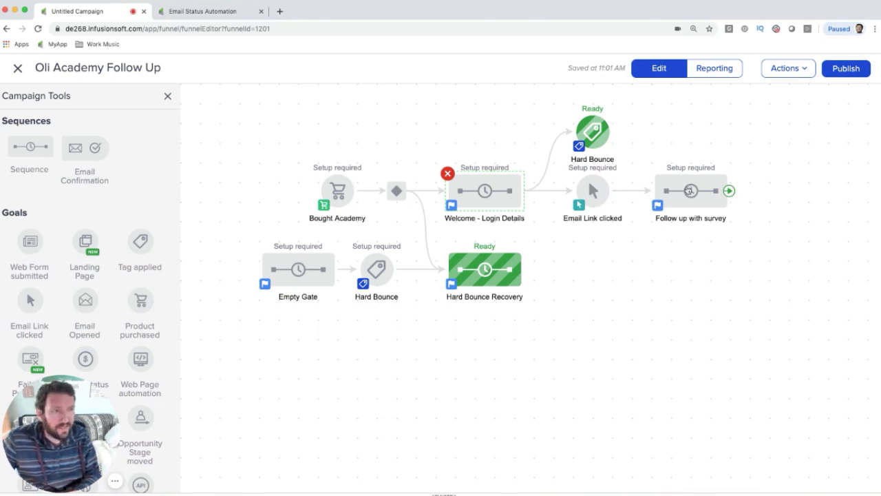
{"action": "left_click", "coordinate": [691, 191]}
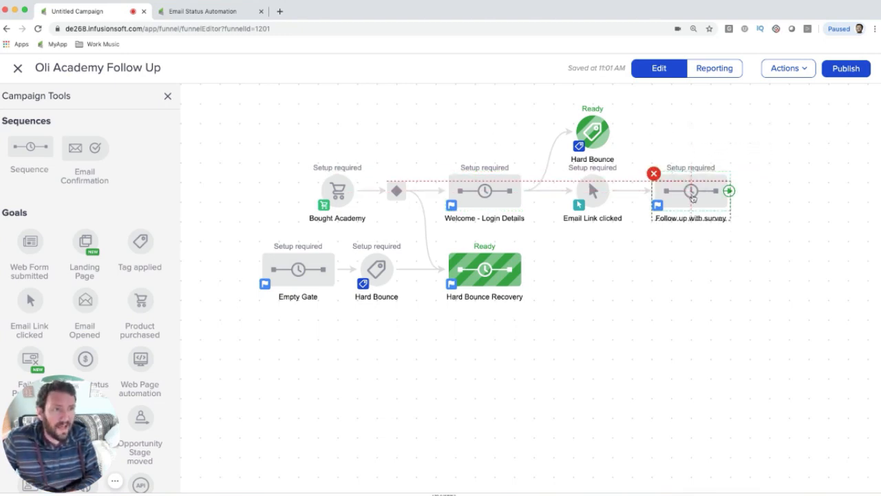
{"action": "left_click", "coordinate": [660, 282]}
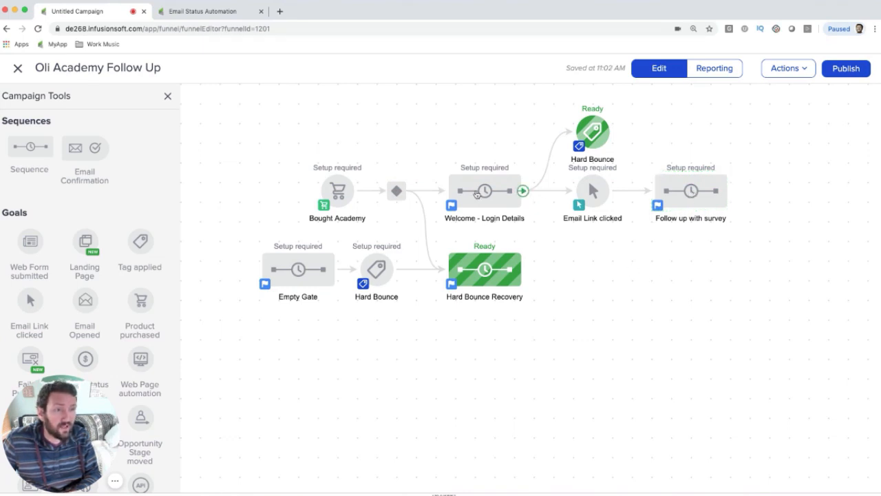
- Open the Welcome - Login Details sequence and add a delay timer after the Login Details 3 email
{"action": "double_click", "coordinate": [477, 194]}
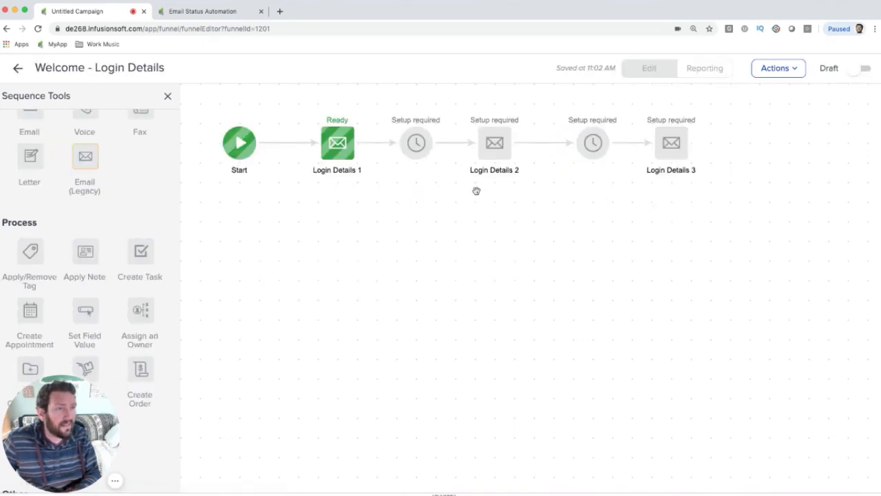
{"action": "scroll", "coordinate": [122, 262], "scroll_direction": "up", "scroll_amount": 3}
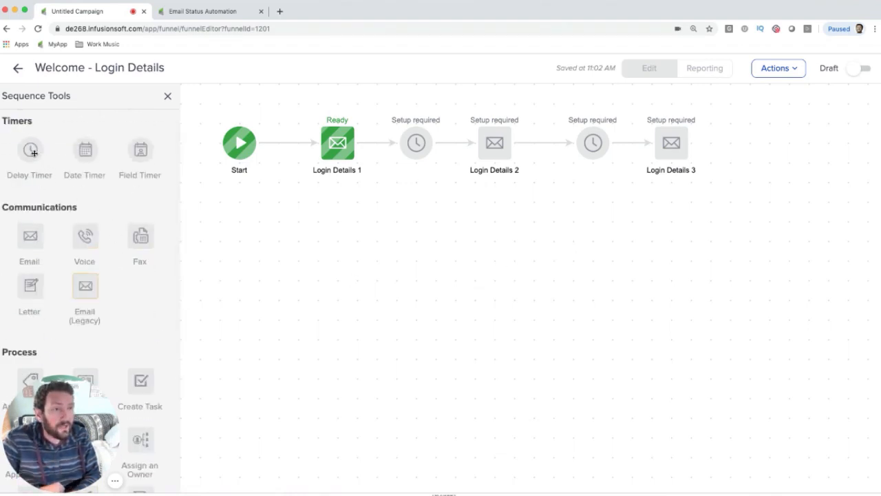
{"action": "left_click_drag", "start_coordinate": [34, 152], "coordinate": [750, 143]}
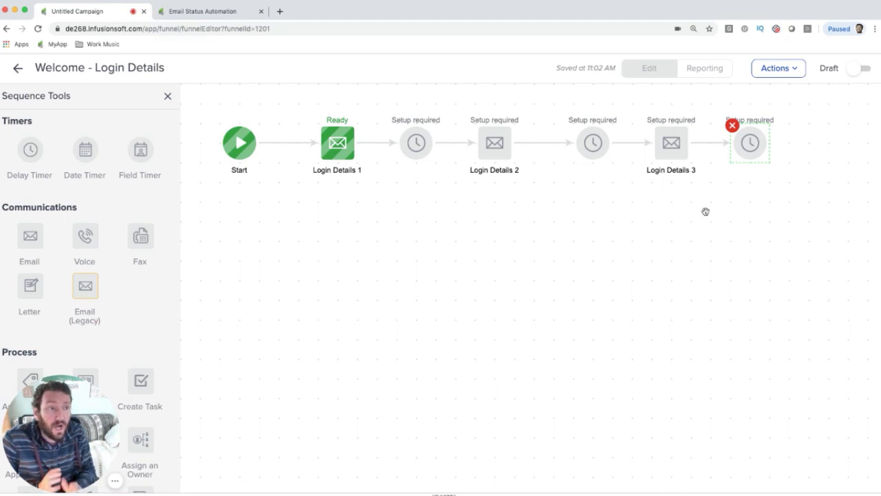
{"action": "left_click", "coordinate": [668, 240]}
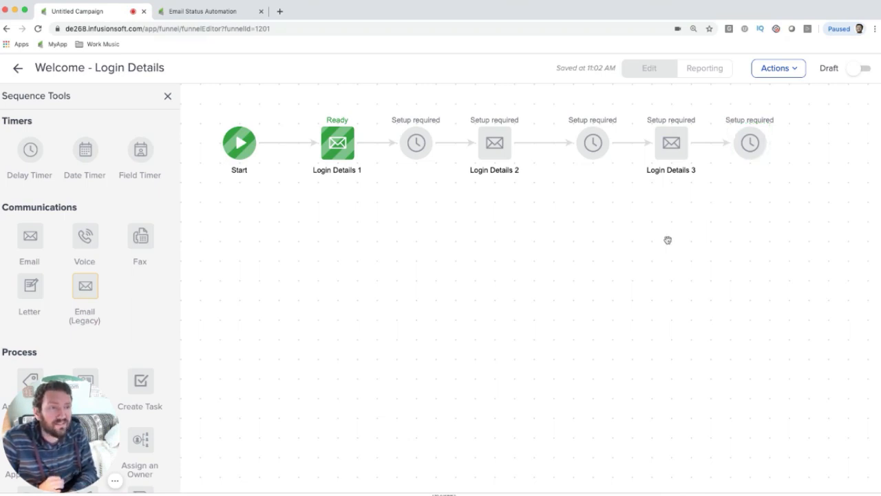
- Set the delay timers following Login Details 1 and Login Details 2 to wait at least 1 day
{"action": "double_click", "coordinate": [420, 148]}
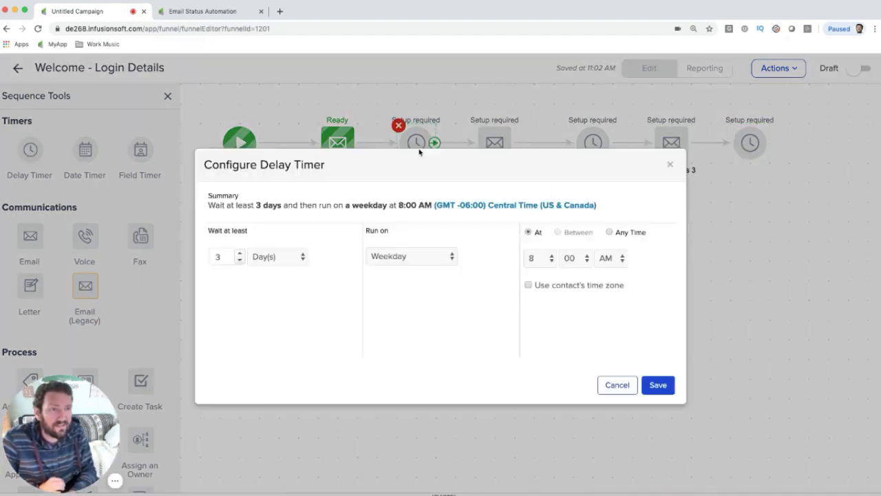
{"action": "left_click", "coordinate": [239, 259]}
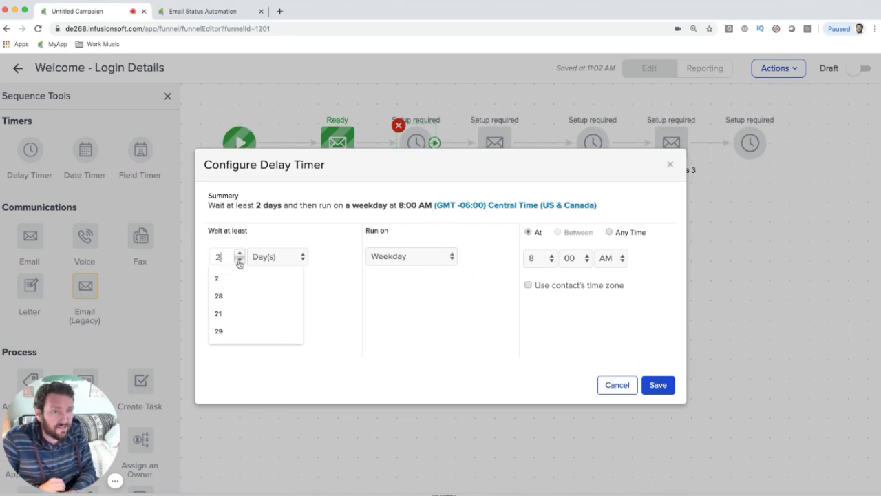
{"action": "left_click", "coordinate": [240, 260]}
{"action": "left_click", "coordinate": [658, 384]}
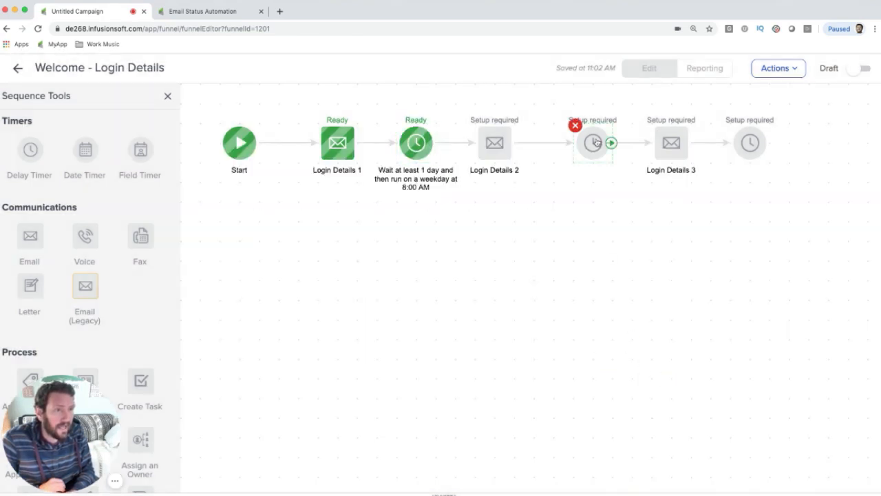
{"action": "double_click", "coordinate": [594, 145]}
{"action": "left_click", "coordinate": [239, 260]}
{"action": "left_click", "coordinate": [239, 260]}
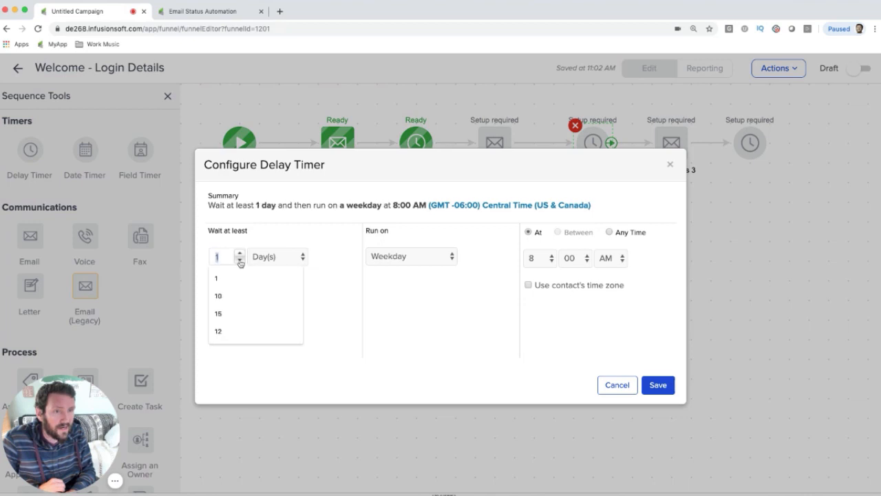
{"action": "left_click", "coordinate": [657, 384]}
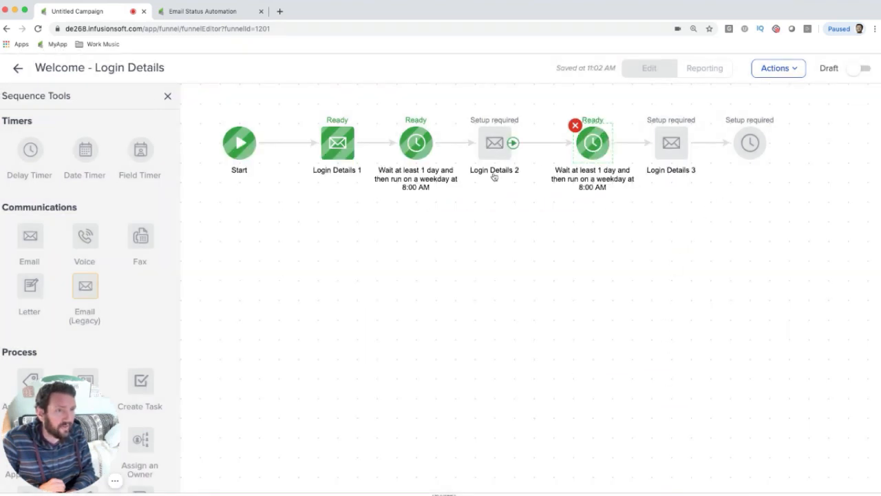
- Move the second timer closer to Login Details 2 and save the last timer with a 3-day wait, weekday at 8:00 AM
{"action": "left_click_drag", "start_coordinate": [593, 142], "coordinate": [573, 142]}
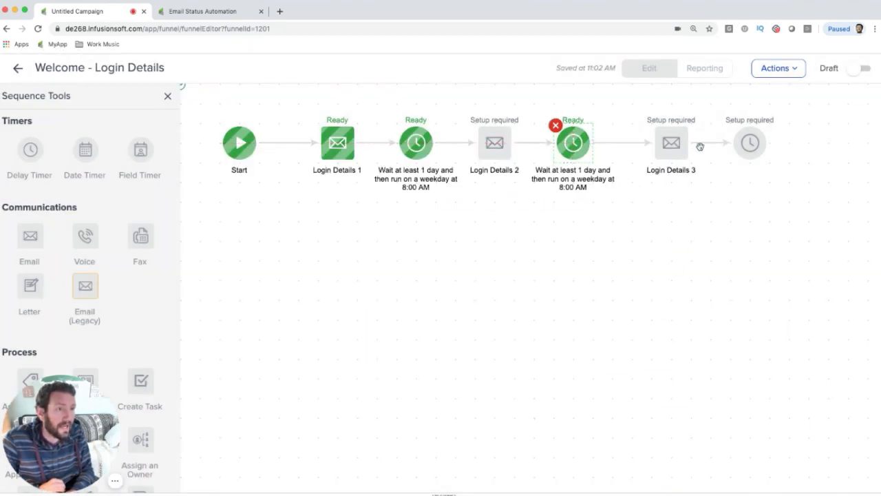
{"action": "double_click", "coordinate": [755, 146]}
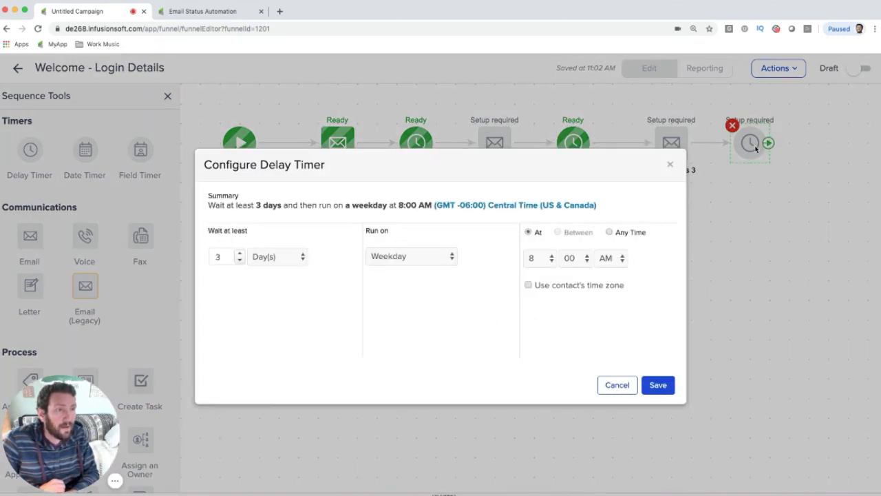
{"action": "left_click", "coordinate": [657, 384]}
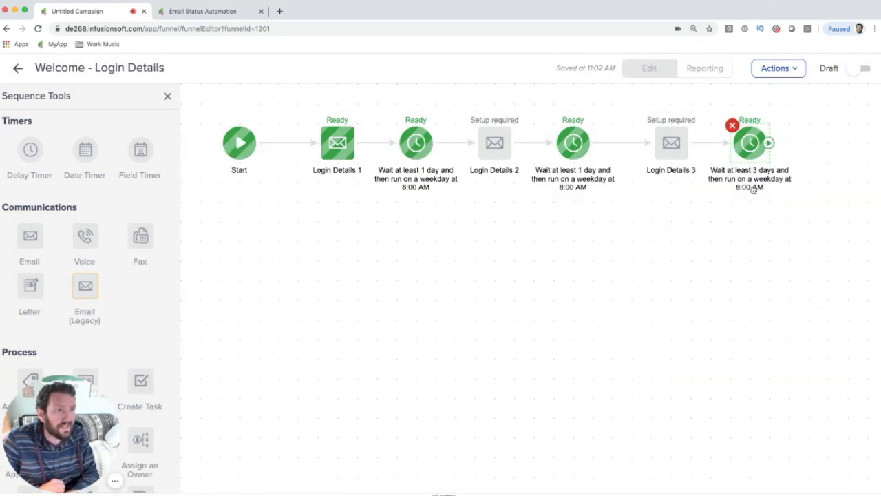
{"action": "scroll", "coordinate": [96, 327], "scroll_direction": "down", "scroll_amount": 3}
{"action": "left_click_drag", "start_coordinate": [141, 279], "coordinate": [819, 137]}
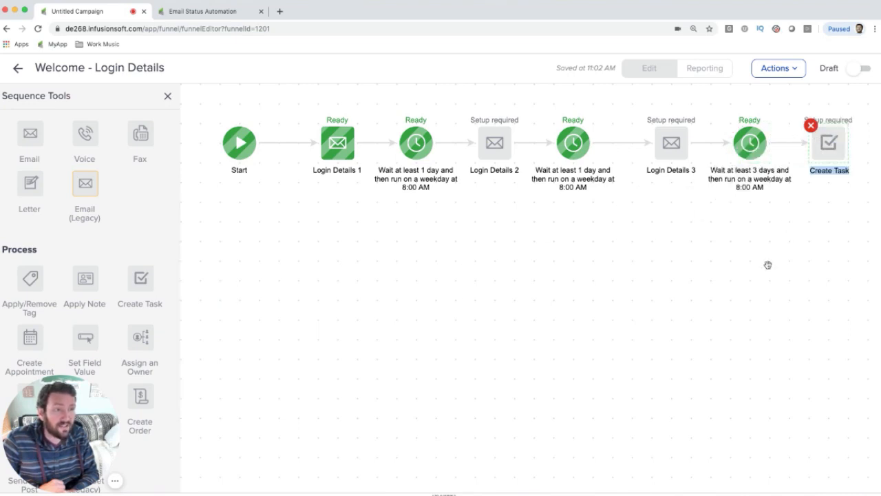
{"action": "left_click", "coordinate": [812, 128]}
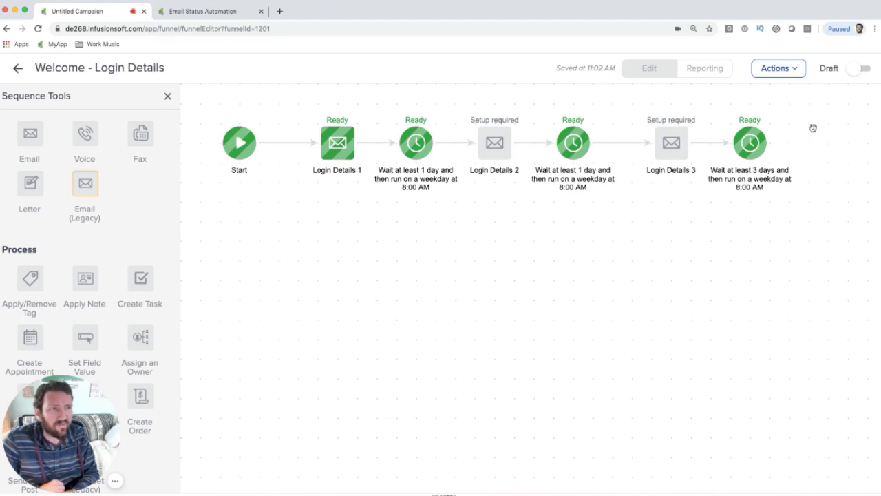
- Add a Fulfillment List process after the 3-day timer at the end of the sequence
{"action": "scroll", "coordinate": [167, 303], "scroll_direction": "down", "scroll_amount": 2}
{"action": "scroll", "coordinate": [167, 305], "scroll_direction": "down", "scroll_amount": 1}
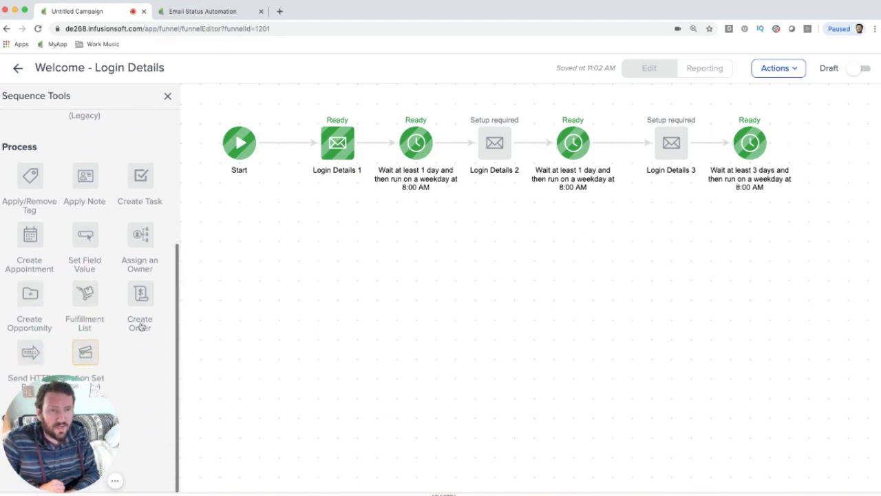
{"action": "left_click_drag", "start_coordinate": [85, 293], "coordinate": [846, 134]}
{"action": "left_click_drag", "start_coordinate": [708, 275], "coordinate": [687, 276]}
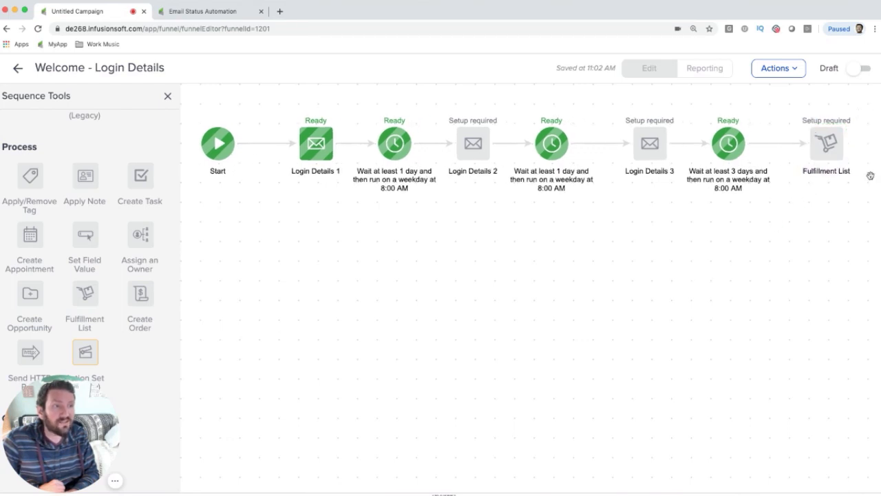
{"action": "left_click_drag", "start_coordinate": [865, 188], "coordinate": [789, 106]}
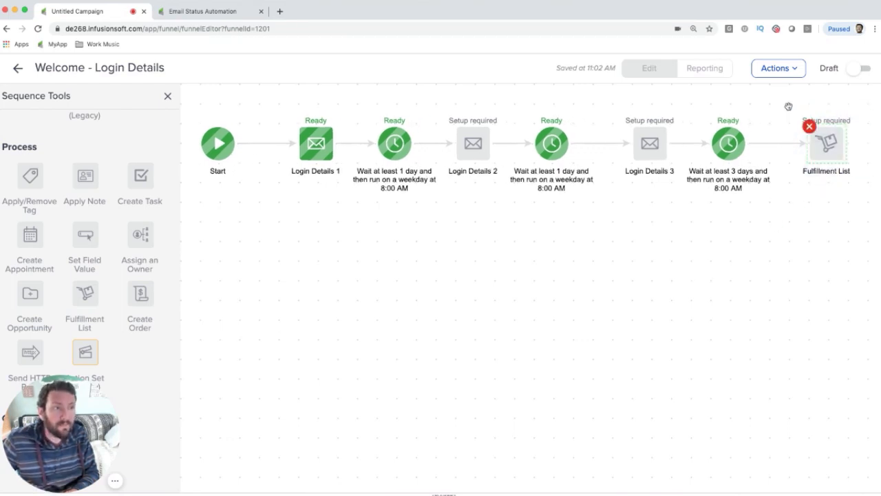
{"action": "left_click", "coordinate": [803, 208]}
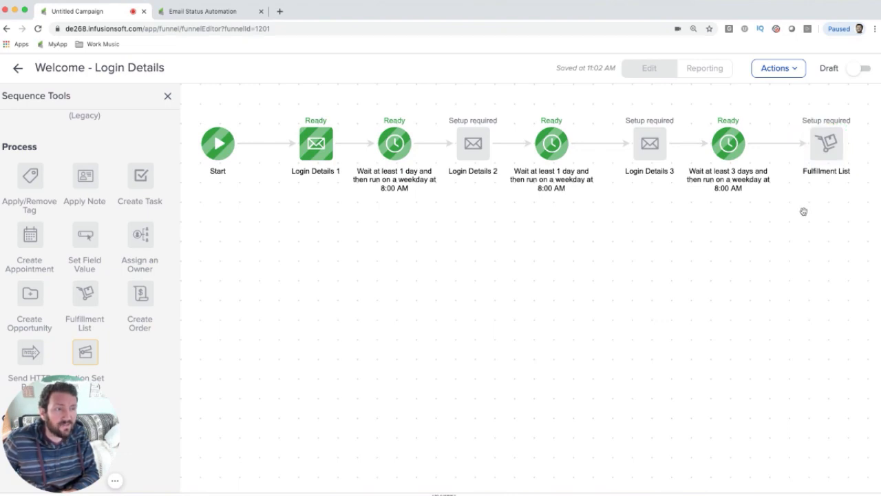
- Configure the fulfillment list to be sent to an email address and batched until there are 10 items
{"action": "double_click", "coordinate": [830, 146]}
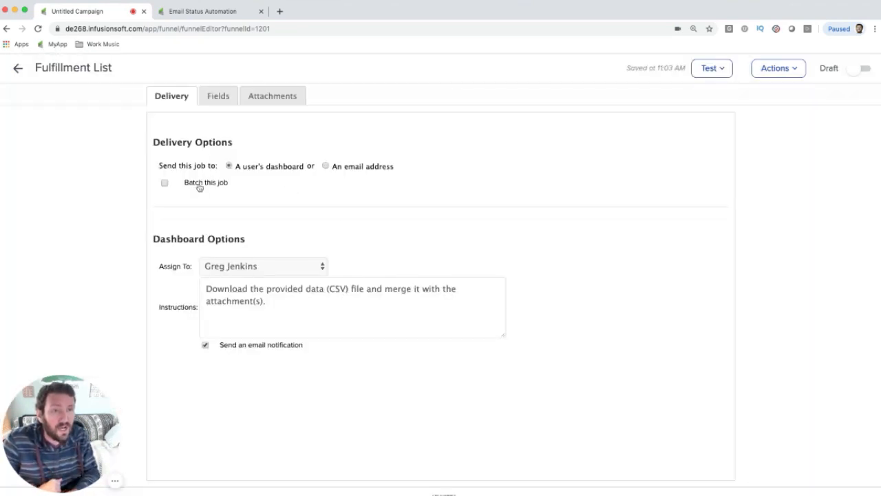
{"action": "left_click", "coordinate": [259, 265]}
{"action": "left_click", "coordinate": [391, 223]}
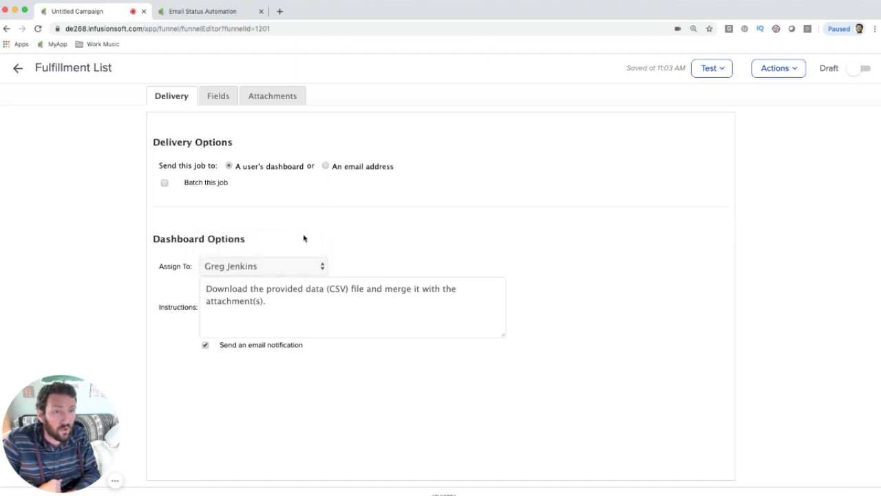
{"action": "left_click", "coordinate": [347, 168]}
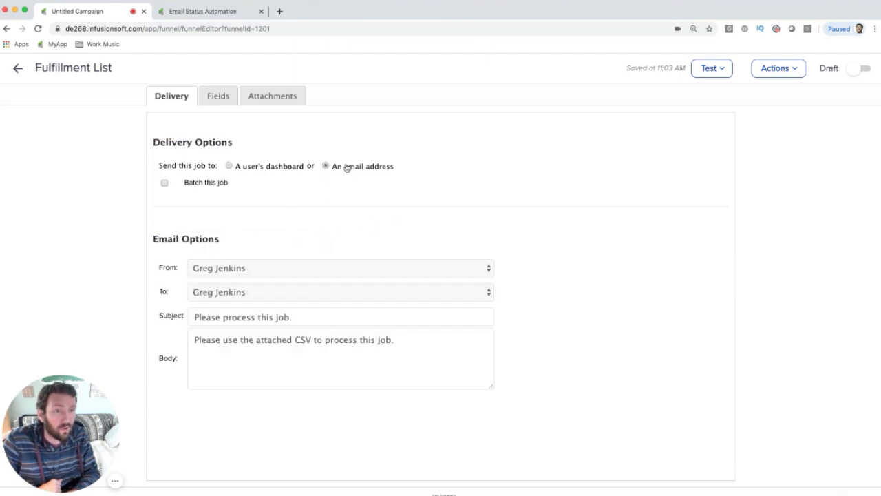
{"action": "left_click", "coordinate": [216, 185]}
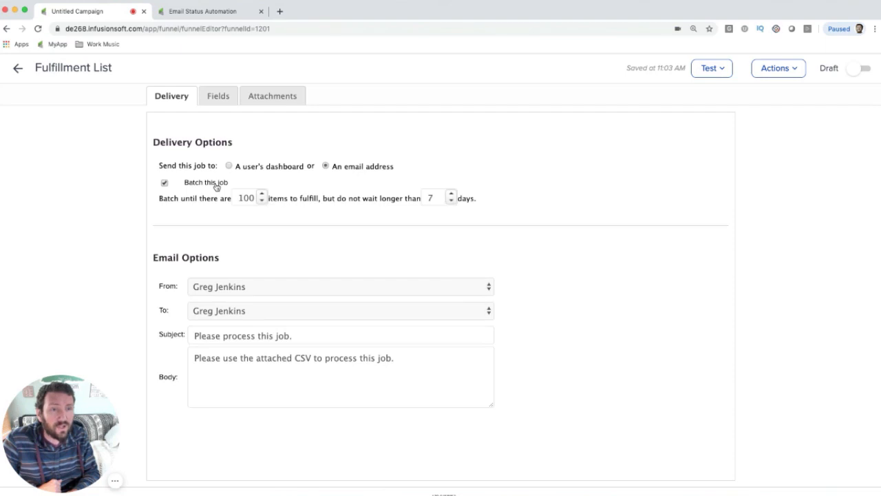
{"action": "left_click", "coordinate": [262, 200]}
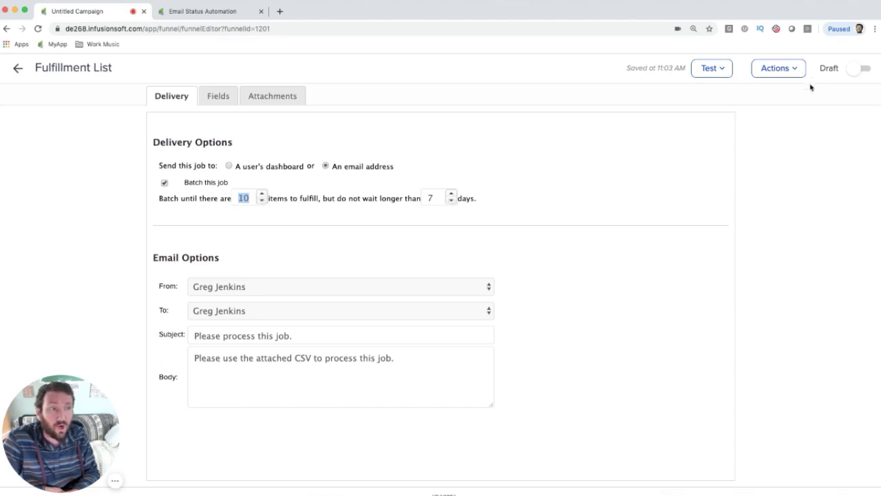
- Mark the fulfillment list as ready and return to the Oli Academy Follow Up campaign
{"action": "left_click", "coordinate": [848, 72]}
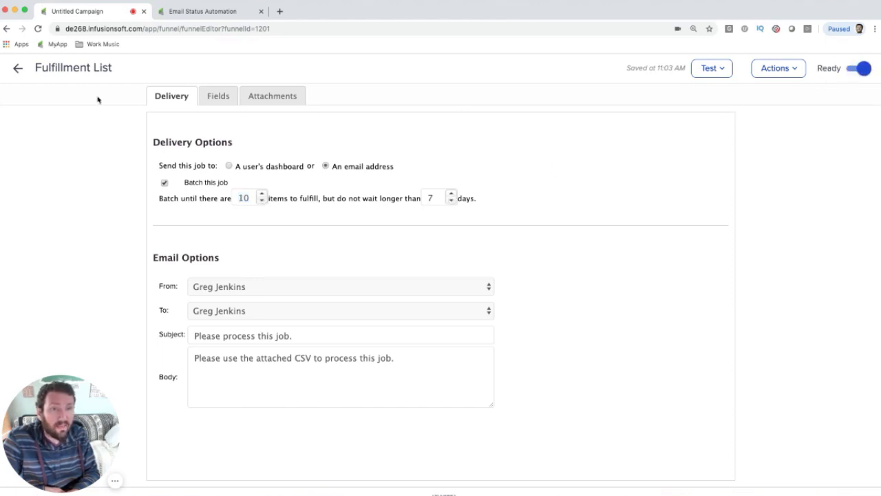
{"action": "left_click", "coordinate": [18, 68]}
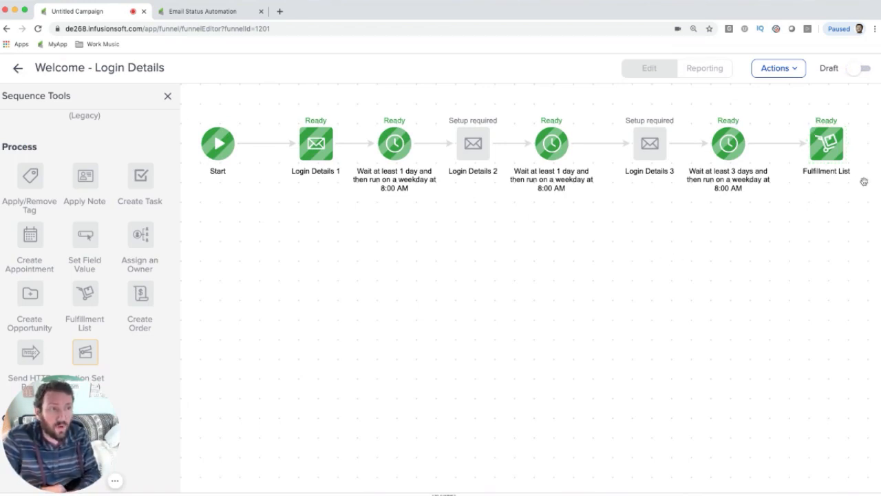
{"action": "mouse_move", "coordinate": [836, 161]}
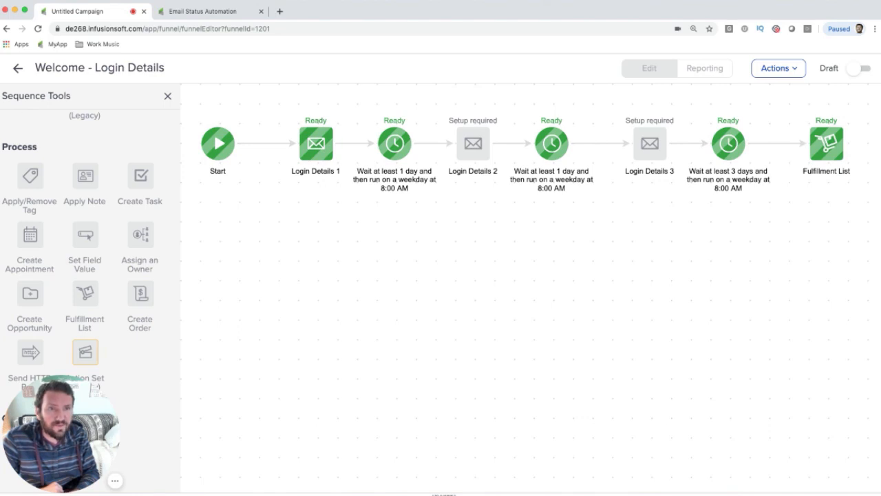
{"action": "left_click", "coordinate": [18, 68]}
{"action": "left_click", "coordinate": [641, 303]}
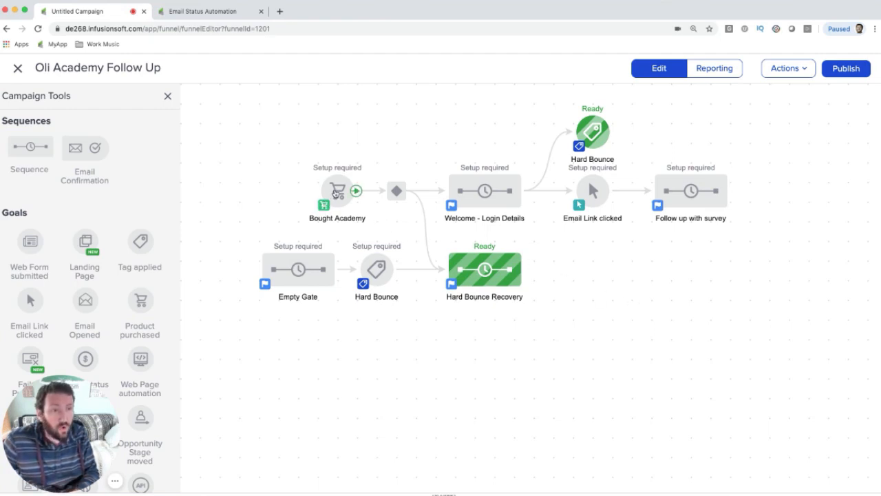
{"action": "left_click_drag", "start_coordinate": [301, 161], "coordinate": [390, 232]}
{"action": "left_click", "coordinate": [431, 161]}
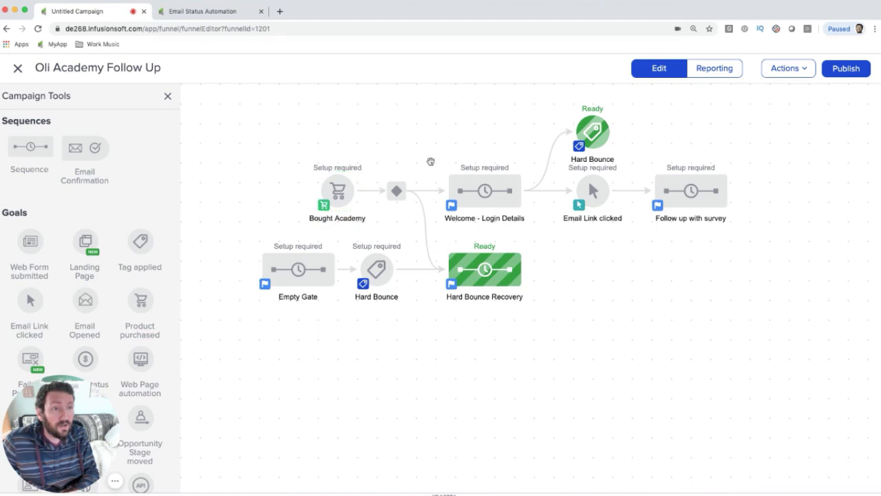
{"action": "left_click_drag", "start_coordinate": [431, 156], "coordinate": [730, 214]}
{"action": "left_click", "coordinate": [544, 228]}
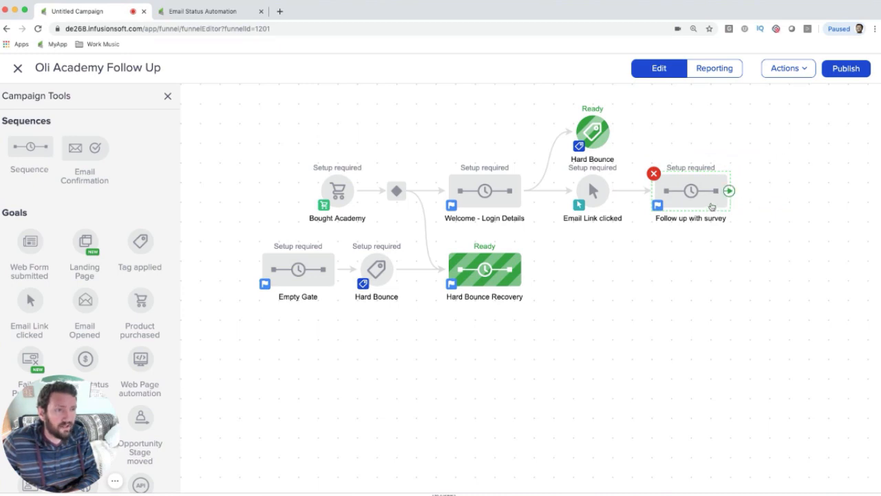
{"action": "left_click", "coordinate": [672, 273]}
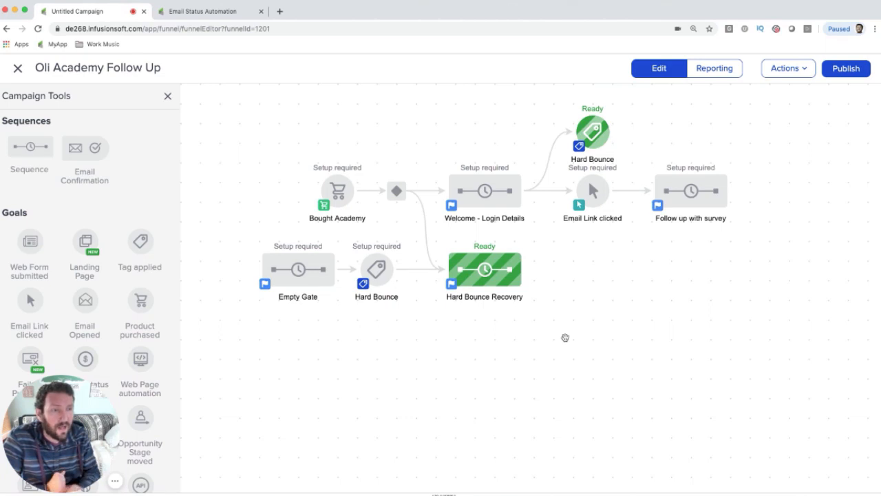
- Add a Task completed goal beside the Hard Bounce Recovery sequence, beneath the Email Link clicked goal
{"action": "scroll", "coordinate": [108, 342], "scroll_direction": "down", "scroll_amount": 2}
{"action": "scroll", "coordinate": [108, 339], "scroll_direction": "down", "scroll_amount": 1}
{"action": "scroll", "coordinate": [100, 310], "scroll_direction": "up", "scroll_amount": 1}
{"action": "scroll", "coordinate": [87, 278], "scroll_direction": "down", "scroll_amount": 3}
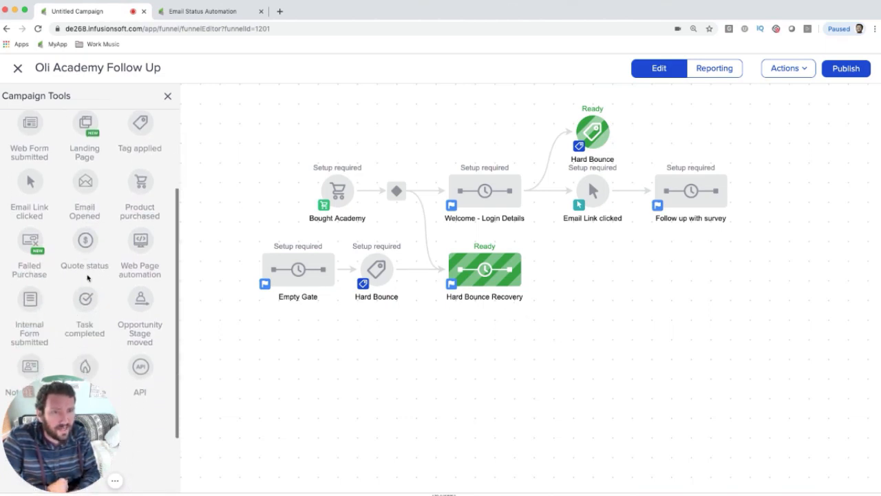
{"action": "left_click_drag", "start_coordinate": [85, 299], "coordinate": [577, 265]}
- Check the contents of Hard Bounce Recovery, connect it to the Task completed goal and align that goal beneath Email Link clicked
{"action": "double_click", "coordinate": [499, 273]}
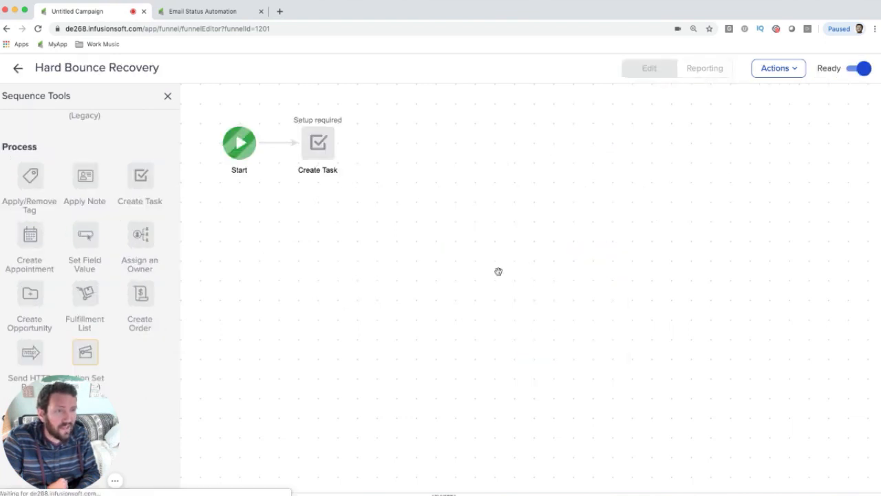
{"action": "left_click", "coordinate": [18, 67]}
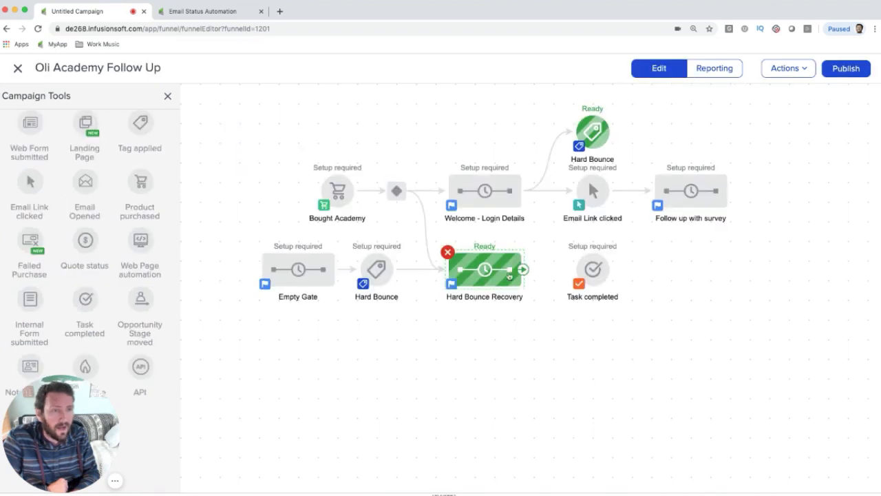
{"action": "left_click_drag", "start_coordinate": [524, 271], "coordinate": [660, 192]}
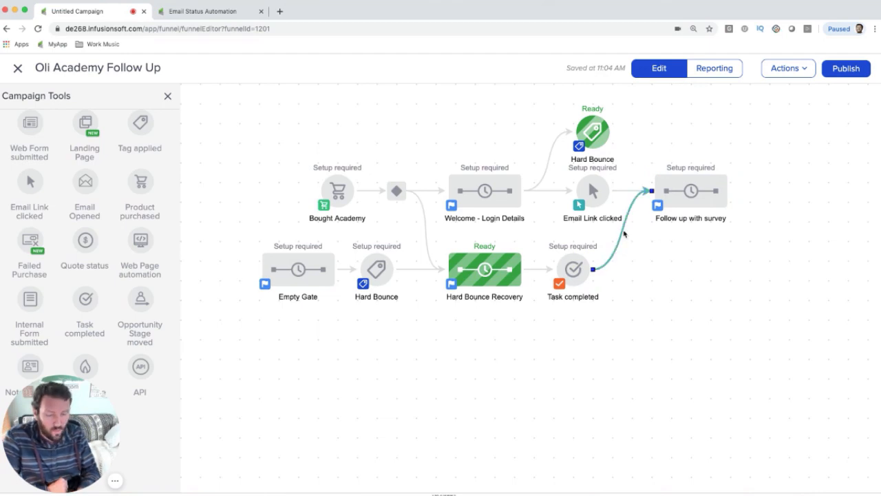
{"action": "left_click_drag", "start_coordinate": [571, 270], "coordinate": [591, 271]}
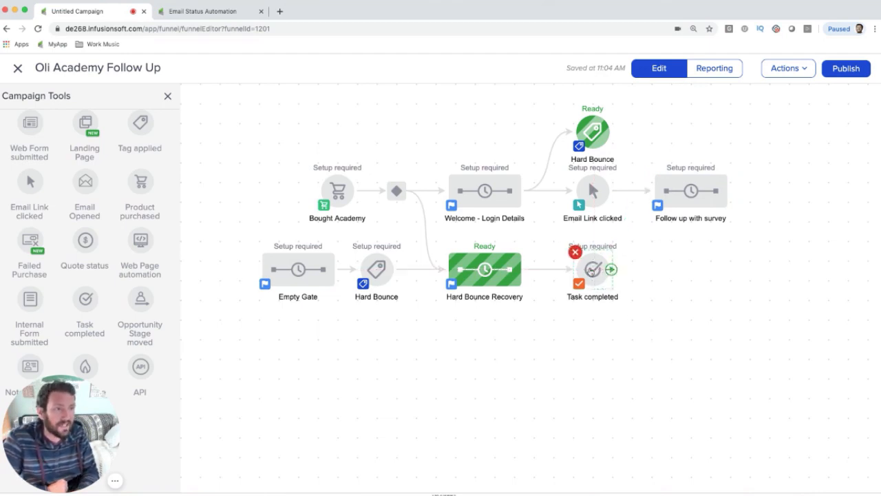